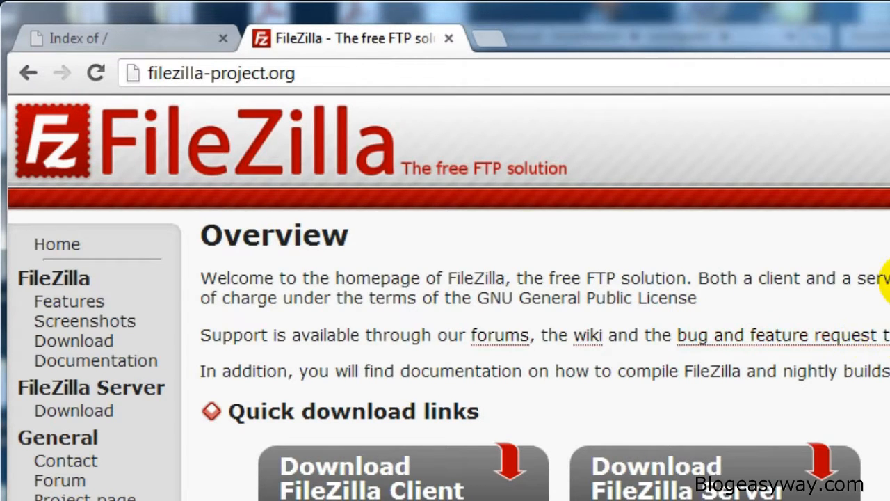
Step: Open the FileZilla Client download page and review the packages offered for each platform
{"action": "scroll", "coordinate": [887, 281], "scroll_direction": "down", "scroll_amount": 2}
{"action": "left_click", "coordinate": [367, 377]}
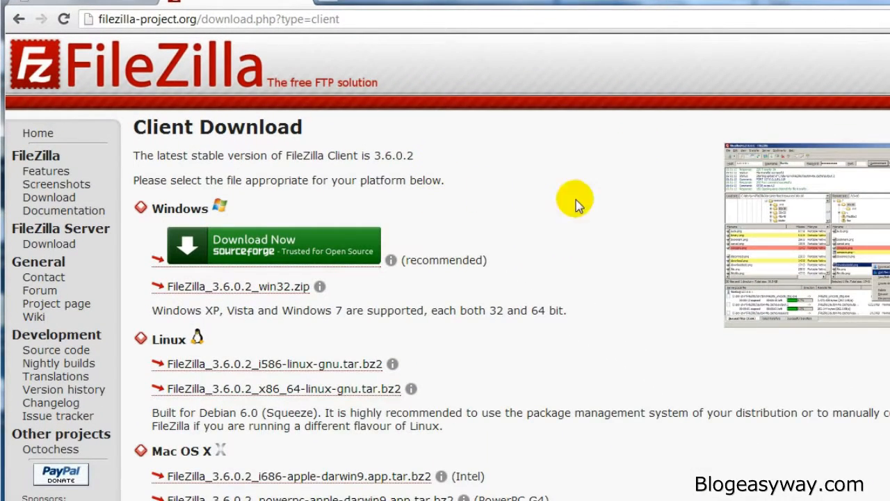
{"action": "scroll", "coordinate": [546, 239], "scroll_direction": "down", "scroll_amount": 1}
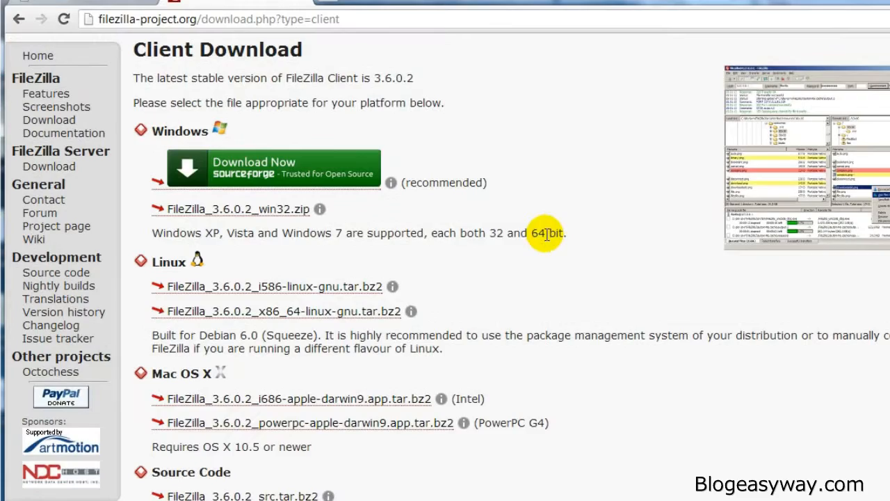
{"action": "scroll", "coordinate": [544, 236], "scroll_direction": "down", "scroll_amount": 1}
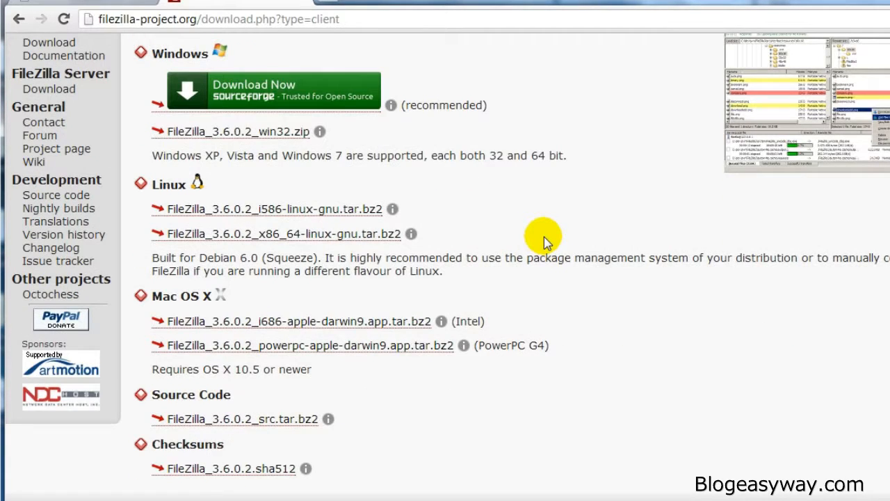
{"action": "scroll", "coordinate": [544, 236], "scroll_direction": "up", "scroll_amount": 2}
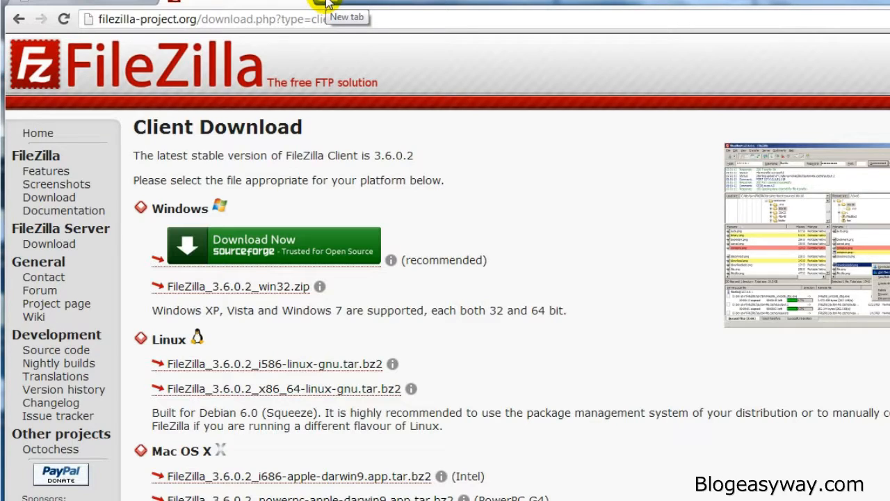
Step: Go to wordpress.org and choose to download WordPress 4.0
{"action": "left_click", "coordinate": [320, 19]}
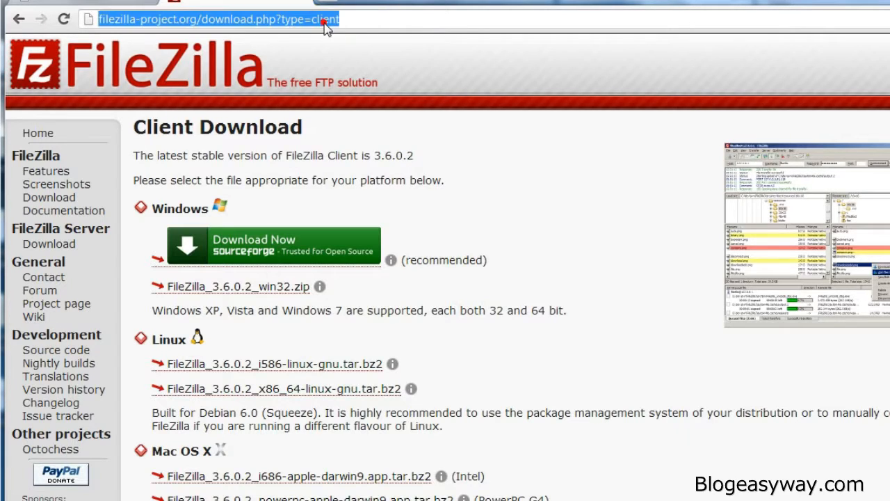
{"action": "type", "text": "wordpress.org"}
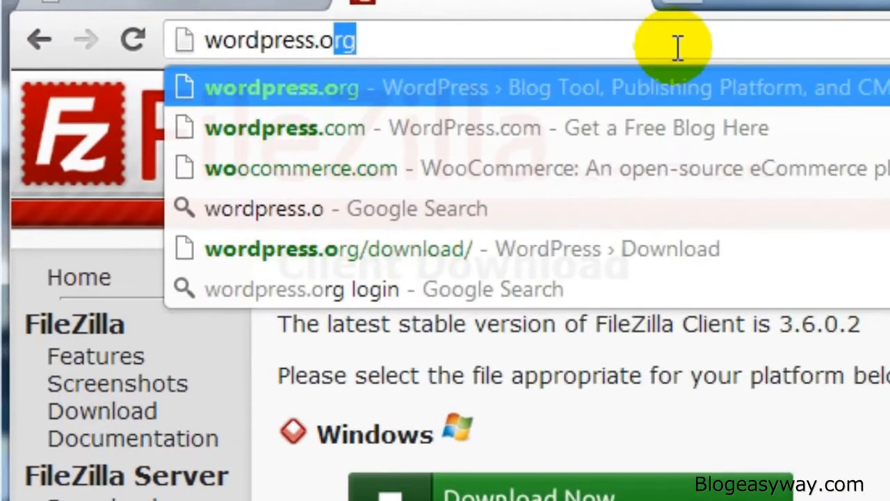
{"action": "key", "text": "Return"}
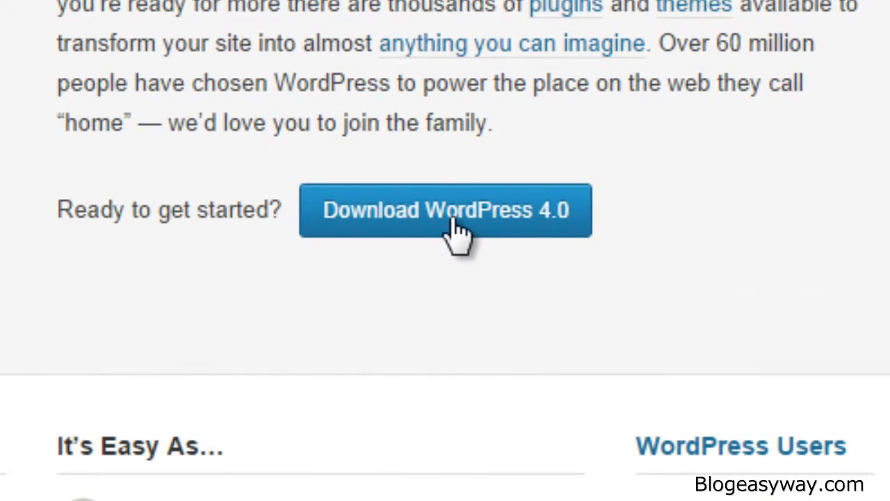
{"action": "left_click", "coordinate": [457, 230]}
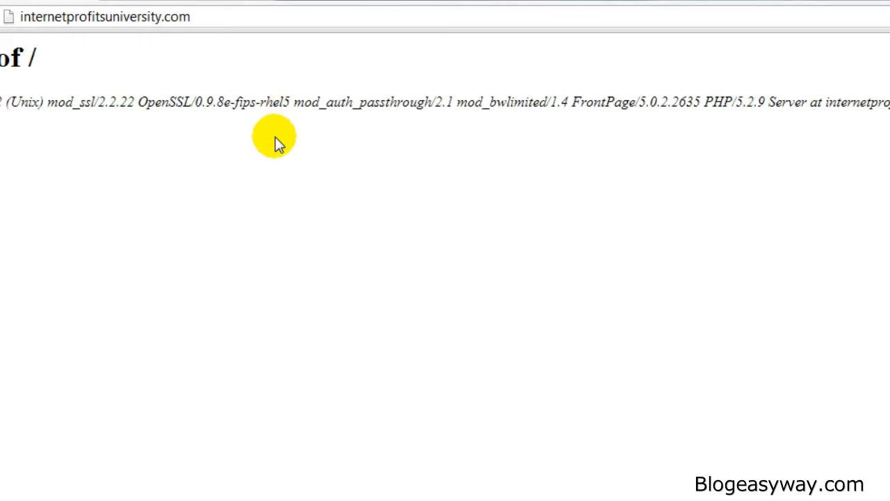
Step: Load internetprofitsuniversity.com/cpanel to open the site's control panel and find the Databases section
{"action": "left_click", "coordinate": [69, 17]}
{"action": "key", "text": "End"}
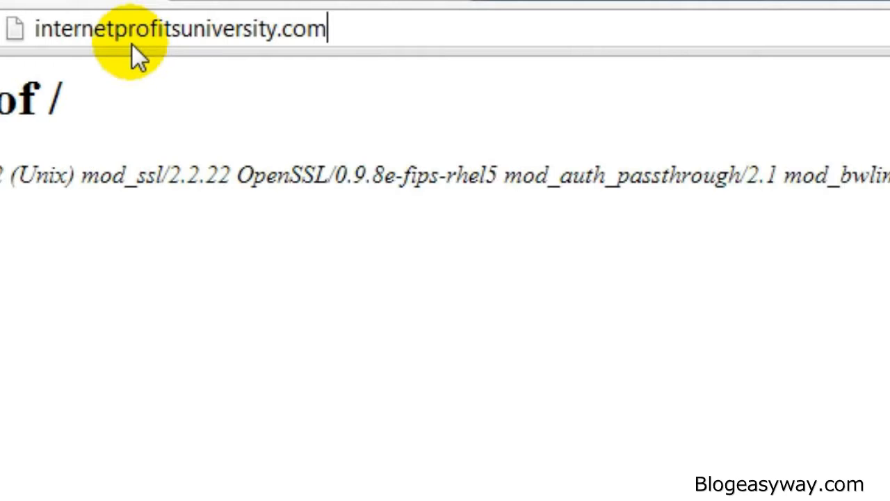
{"action": "type", "text": "/cpanel"}
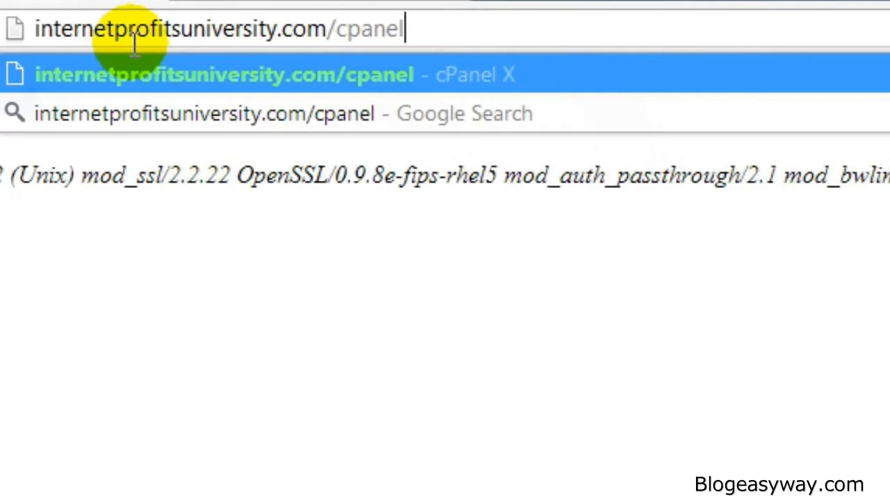
{"action": "key", "text": "Return"}
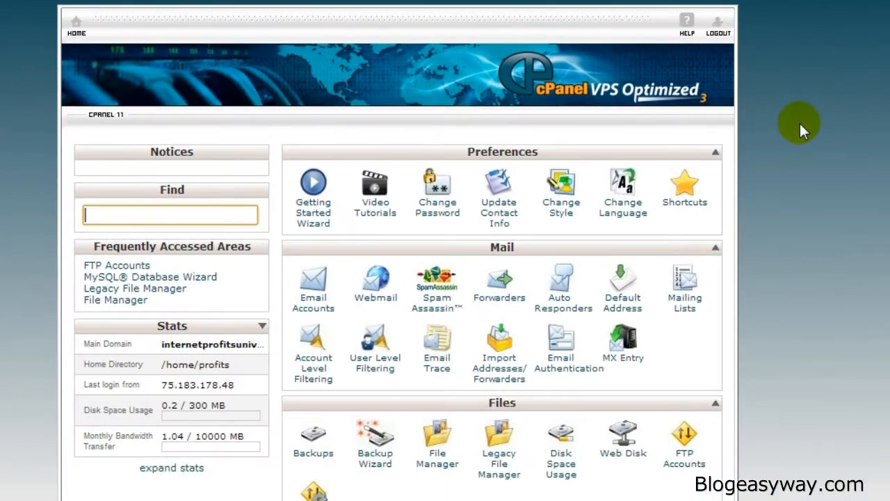
{"action": "scroll", "coordinate": [799, 121], "scroll_direction": "down", "scroll_amount": 4}
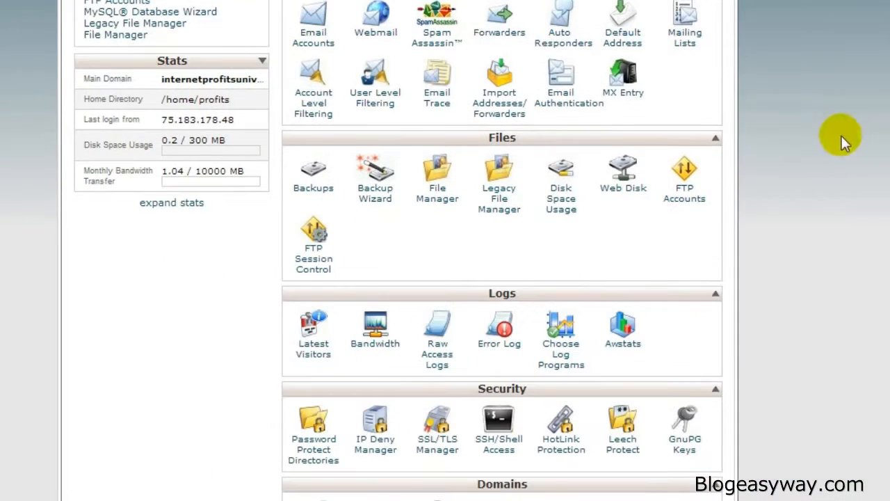
{"action": "scroll", "coordinate": [502, 251], "scroll_direction": "down", "scroll_amount": 2}
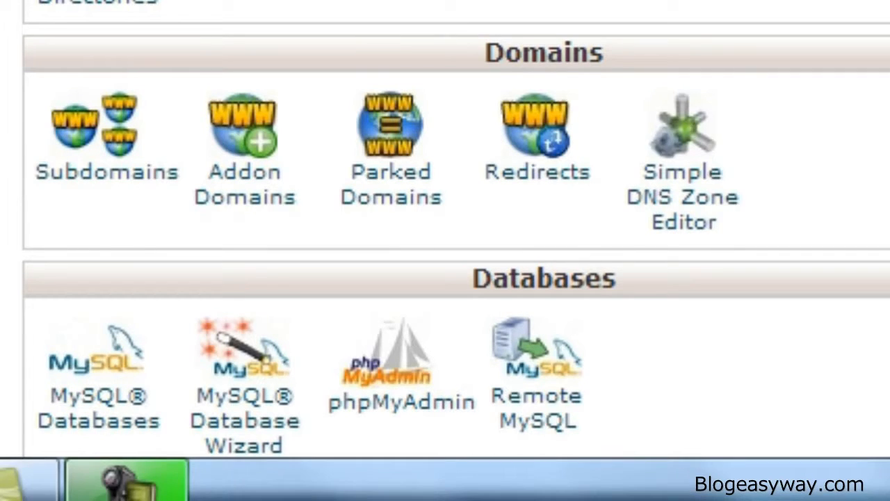
Step: Switch to the Manual - Installation folder and view the extraction and opening options for wordpress-3.5.zip
{"action": "key", "text": "alt+Tab"}
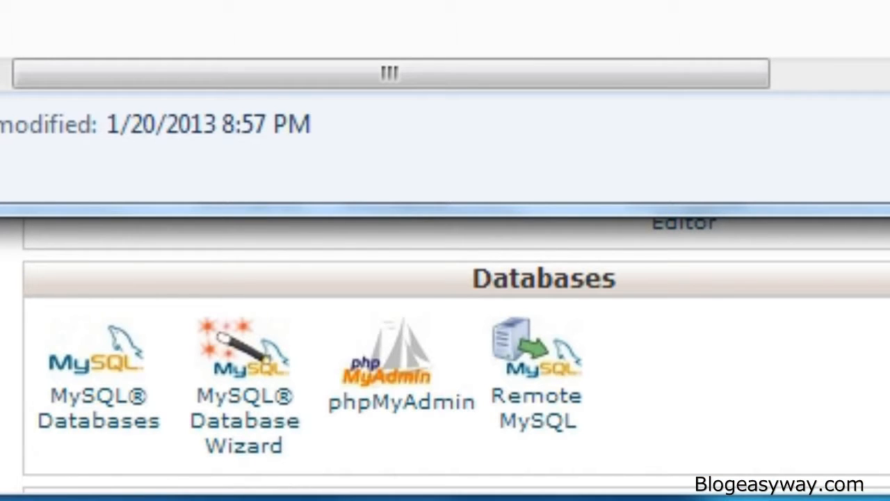
{"action": "left_click_drag", "start_coordinate": [445, 24], "coordinate": [398, 0]}
{"action": "left_click", "coordinate": [292, 2]}
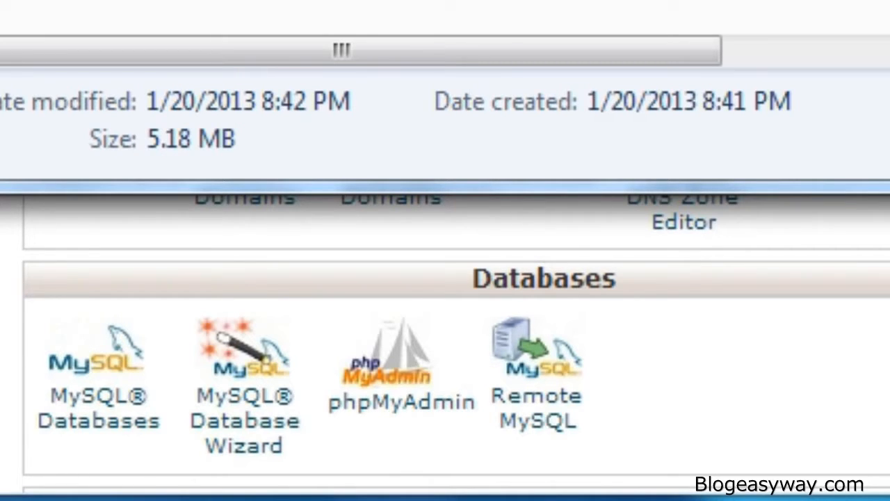
{"action": "right_click", "coordinate": [2, 2]}
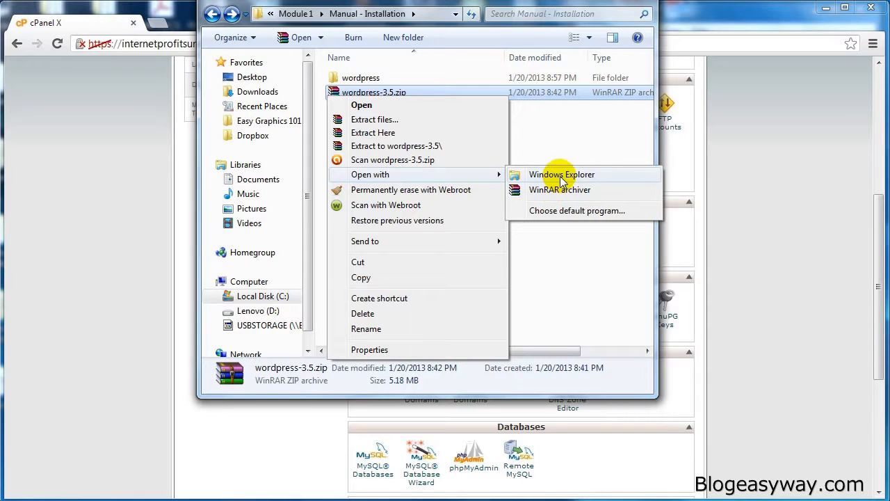
{"action": "left_click", "coordinate": [554, 113]}
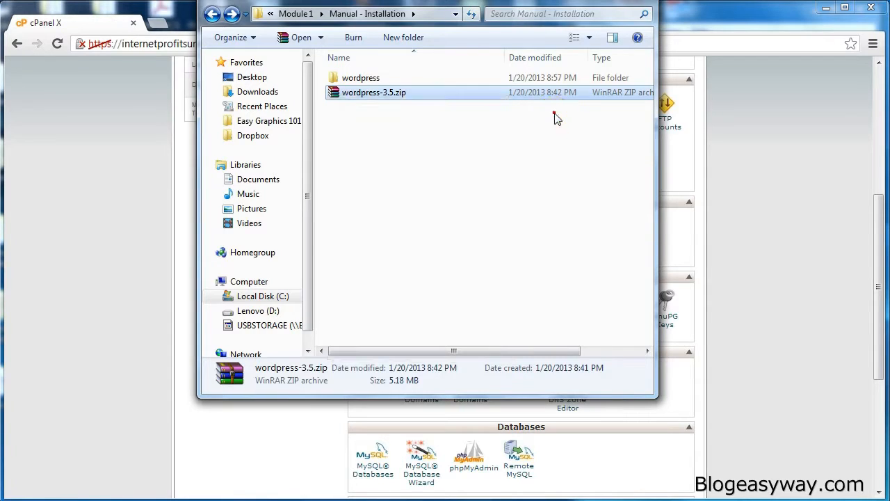
Step: Open the extracted wordpress folder and select all its files and folders
{"action": "left_click", "coordinate": [363, 78]}
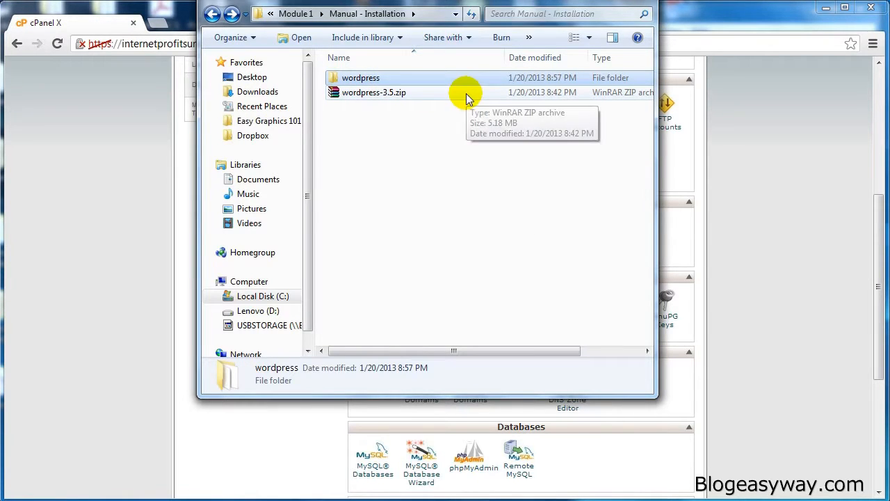
{"action": "double_click", "coordinate": [375, 79]}
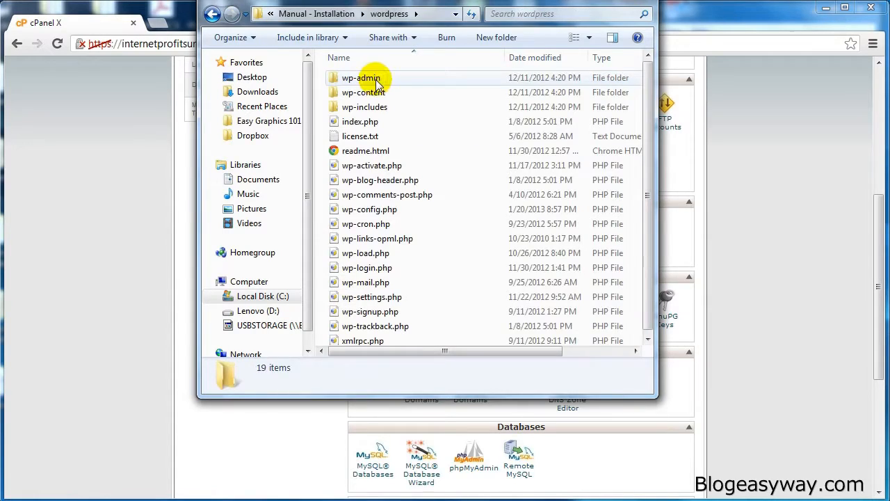
{"action": "left_click", "coordinate": [381, 80]}
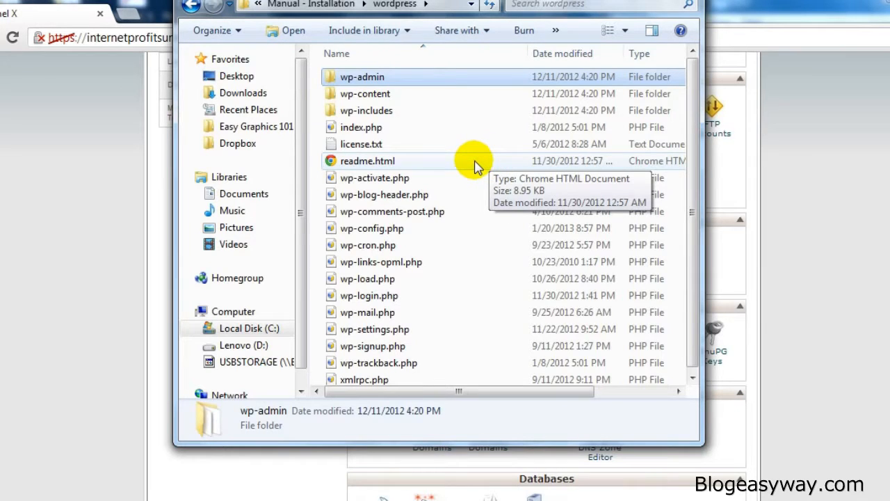
{"action": "key", "text": "ctrl+a"}
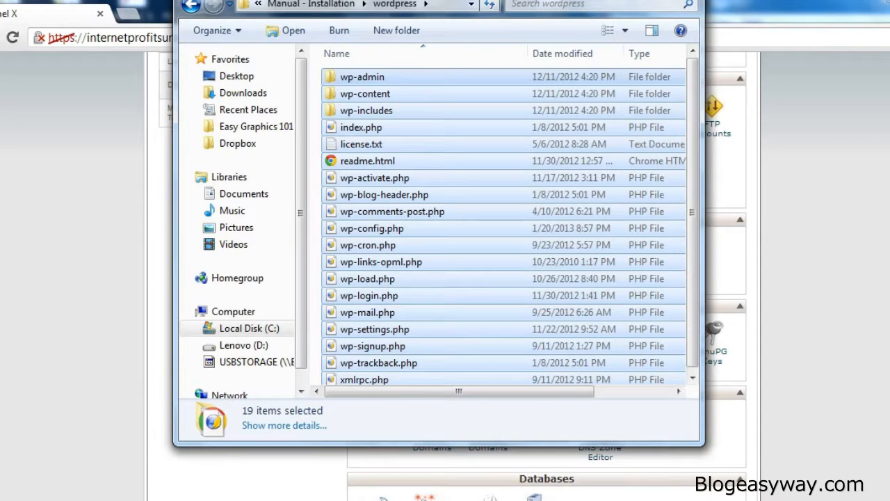
Step: Launch FileZilla, set the host to "ftp." and connect to the site's FTP server
{"action": "key", "text": "super"}
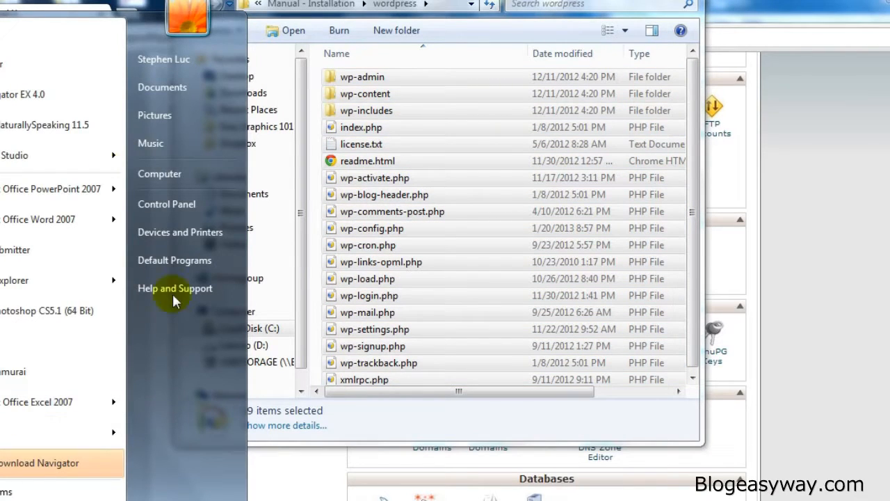
{"action": "left_click", "coordinate": [34, 40]}
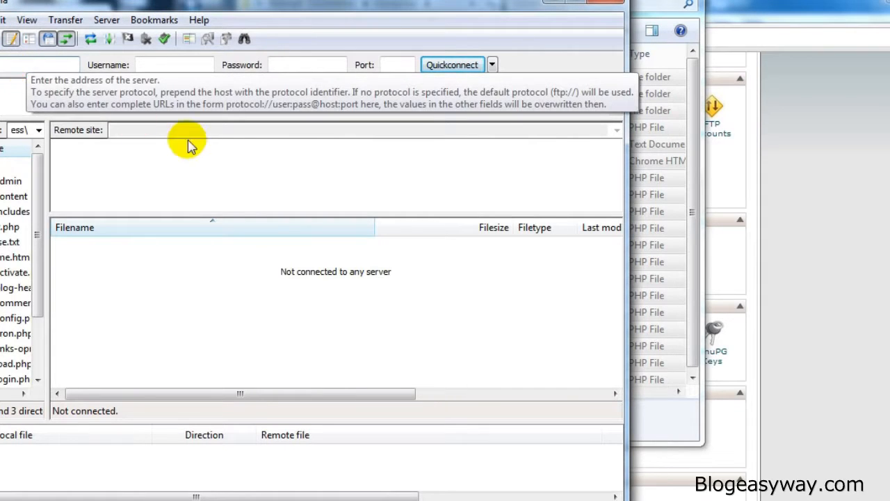
{"action": "type", "text": "ftp.yourdomain.com"}
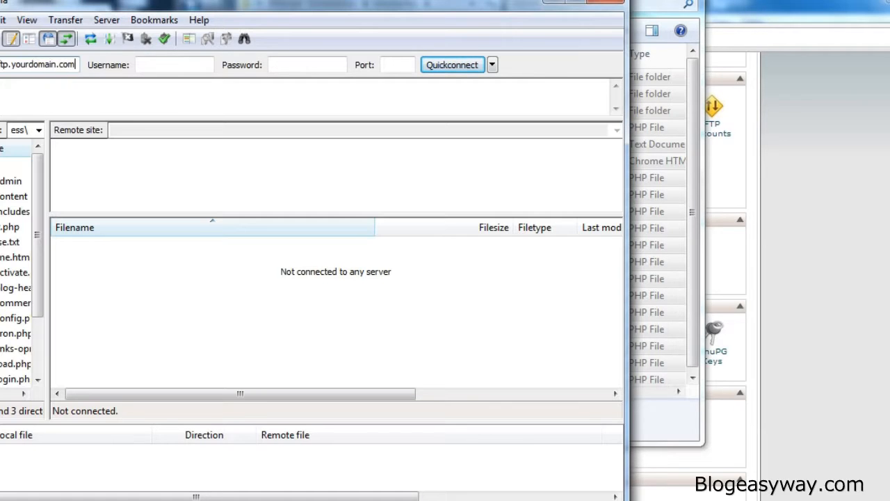
{"action": "key", "text": "ctrl+a"}
{"action": "type", "text": "ft"}
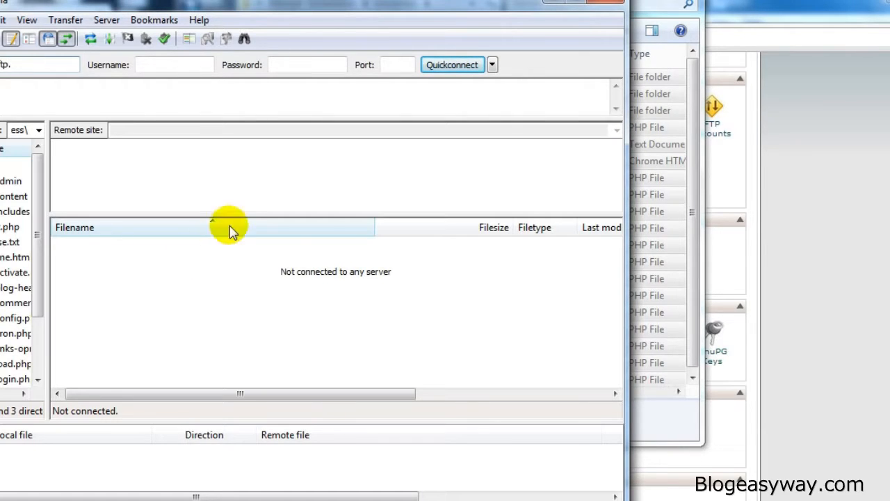
{"action": "left_click", "coordinate": [201, 64]}
{"action": "left_click", "coordinate": [315, 64]}
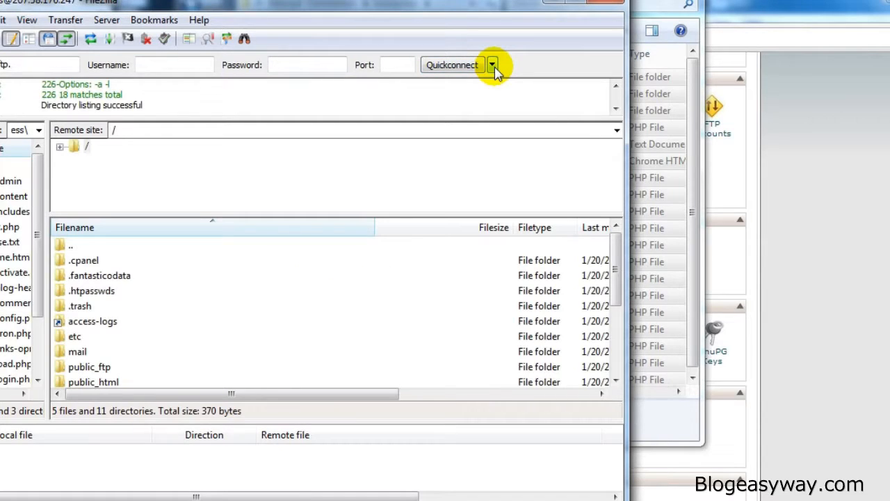
Step: Open the public_html folder on the remote site
{"action": "left_click", "coordinate": [129, 322]}
{"action": "scroll", "coordinate": [130, 324], "scroll_direction": "down", "scroll_amount": 1}
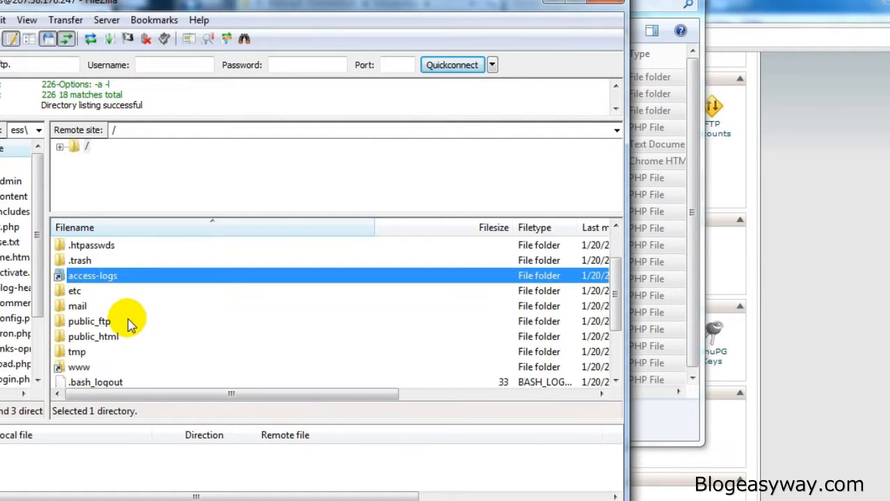
{"action": "left_click", "coordinate": [123, 337]}
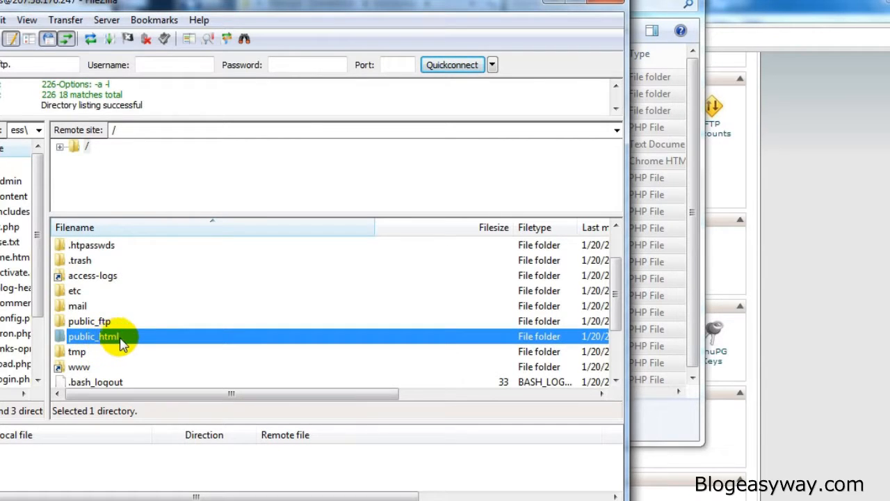
{"action": "double_click", "coordinate": [158, 339]}
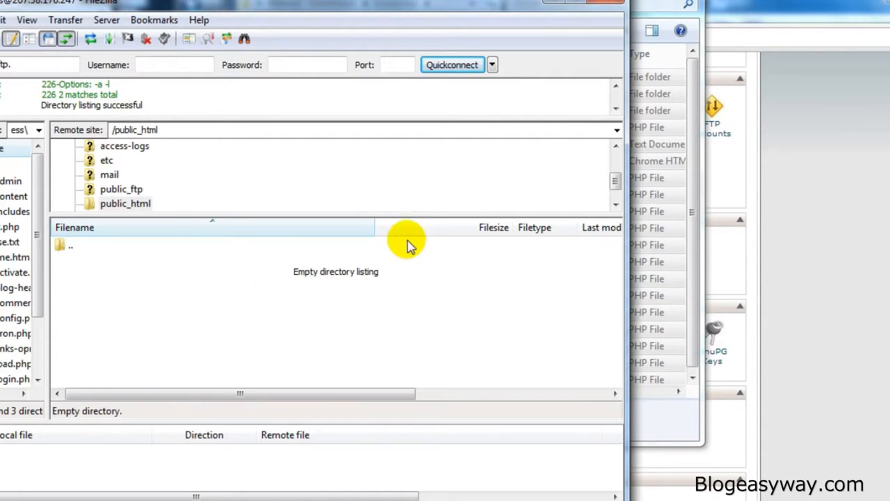
Step: Place the wordpress folder window beside FileZilla and upload all selected WordPress files into the remote public_html folder
{"action": "left_click", "coordinate": [694, 83]}
{"action": "left_click_drag", "start_coordinate": [481, 4], "coordinate": [704, 4]}
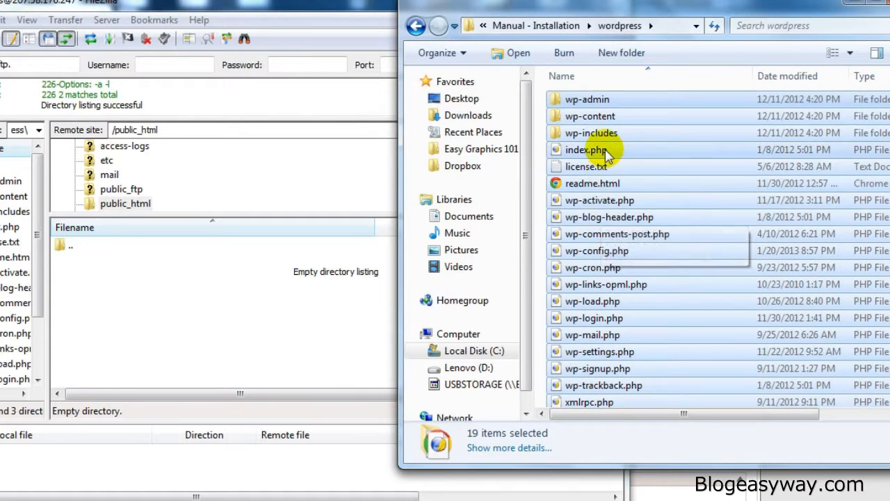
{"action": "left_click_drag", "start_coordinate": [603, 149], "coordinate": [190, 285]}
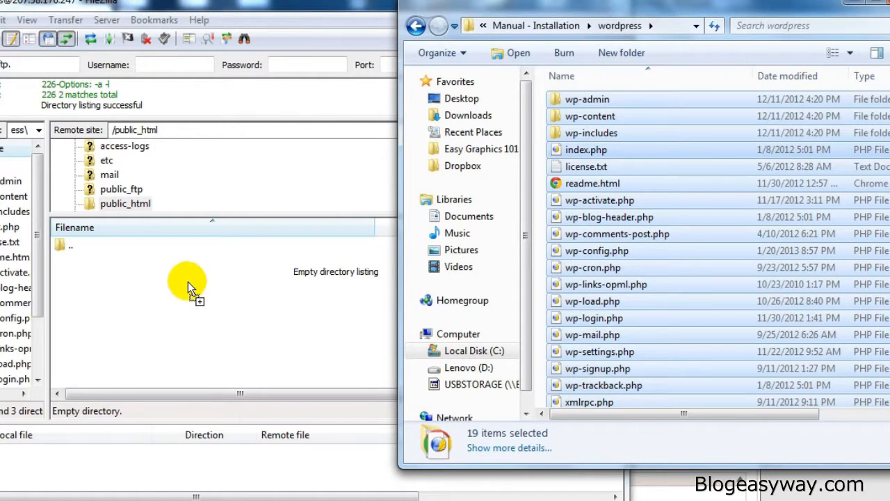
{"action": "left_click_drag", "start_coordinate": [193, 295], "coordinate": [189, 298]}
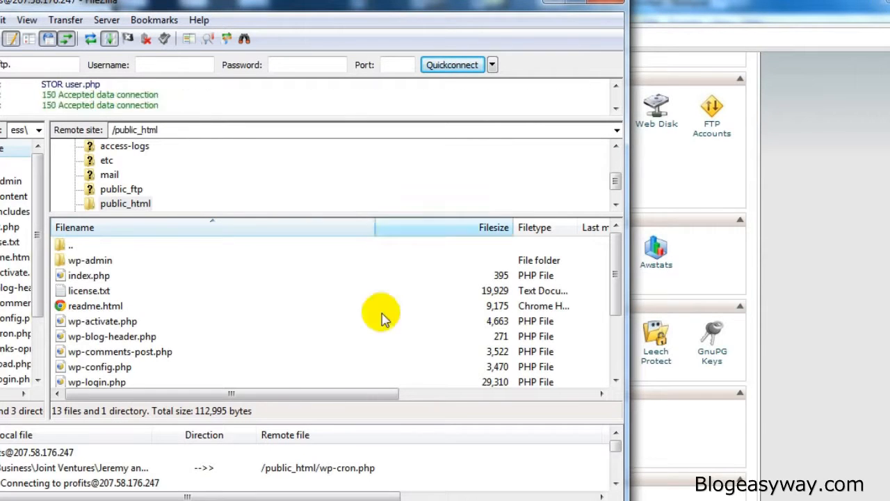
Step: Minimize FileZilla to return to cPanel and open the MySQL Database Wizard
{"action": "left_click", "coordinate": [553, 4]}
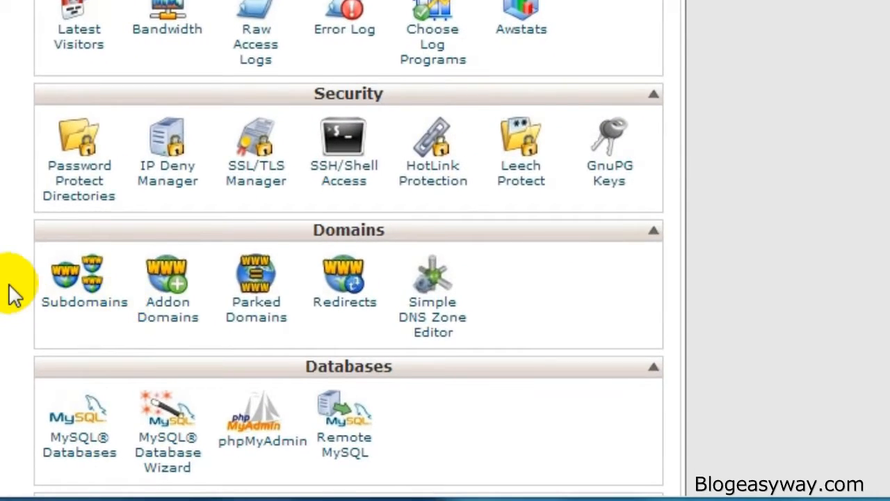
{"action": "scroll", "coordinate": [9, 285], "scroll_direction": "up", "scroll_amount": 1}
{"action": "scroll", "coordinate": [7, 286], "scroll_direction": "down", "scroll_amount": 2}
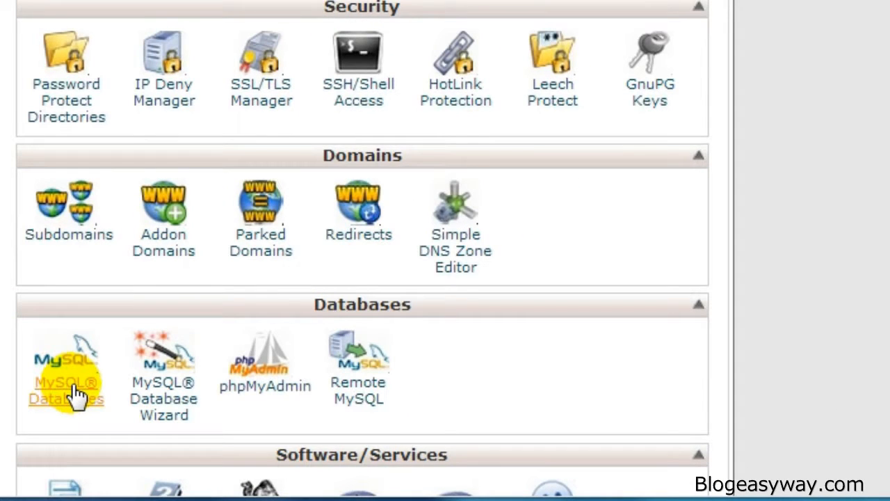
{"action": "left_click", "coordinate": [179, 382]}
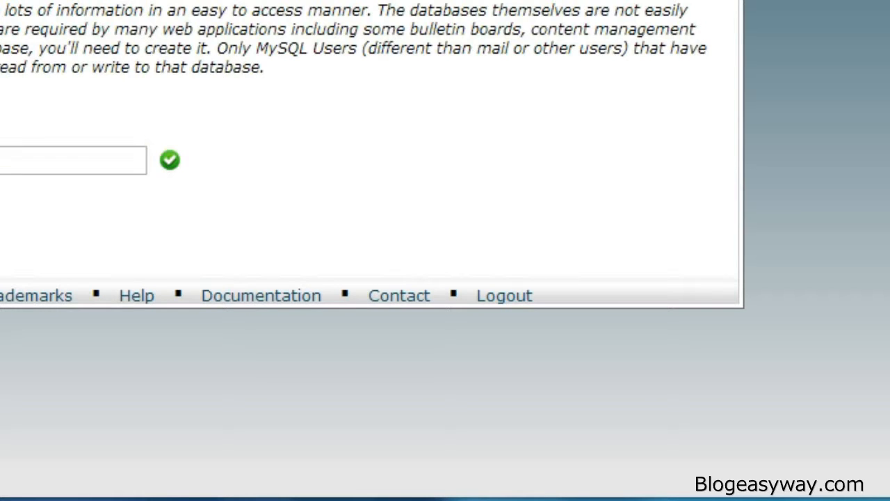
Step: Create the profits_db database, enter "user" as its database username and generate a password for that user
{"action": "left_click", "coordinate": [0, 217]}
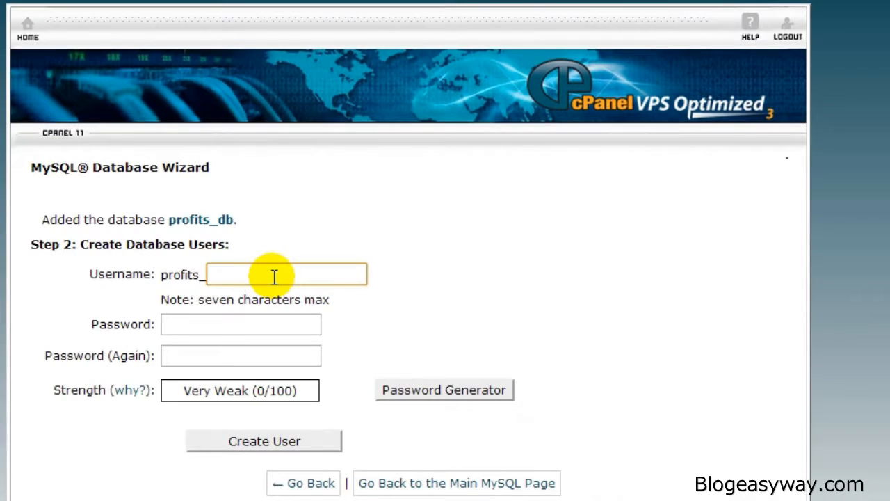
{"action": "type", "text": "user"}
{"action": "left_click", "coordinate": [251, 327]}
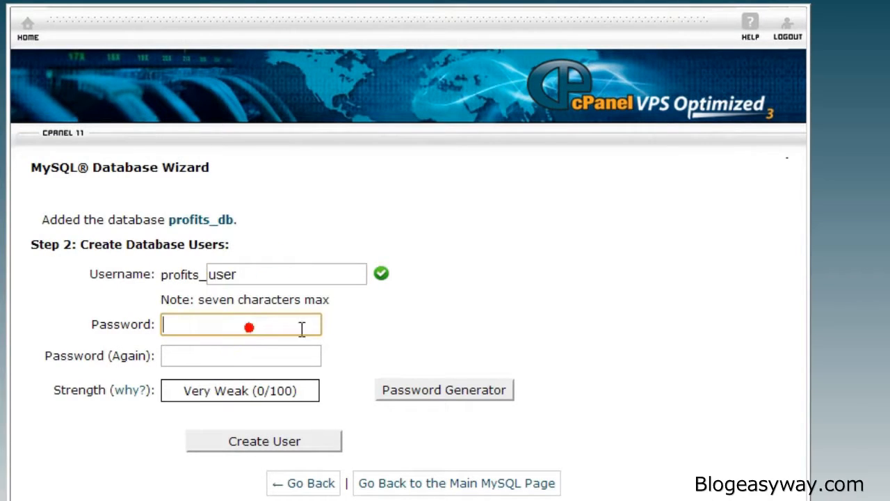
{"action": "left_click", "coordinate": [428, 395]}
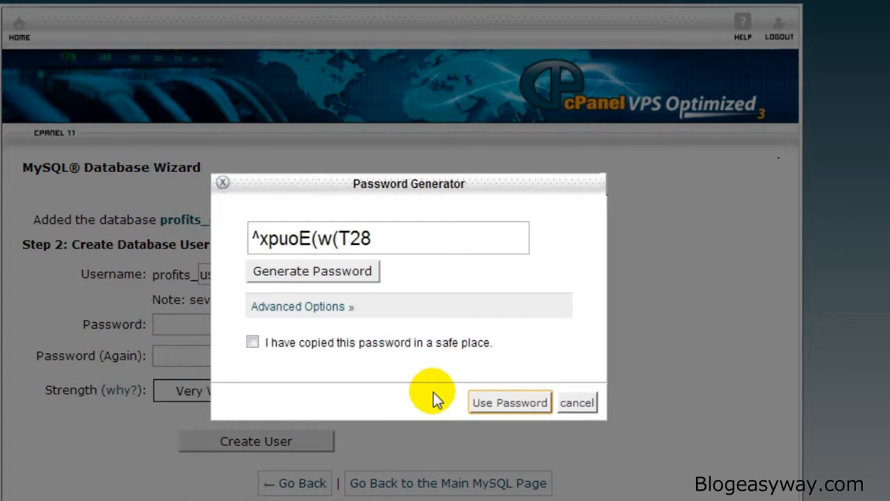
{"action": "left_click_drag", "start_coordinate": [366, 239], "coordinate": [218, 233]}
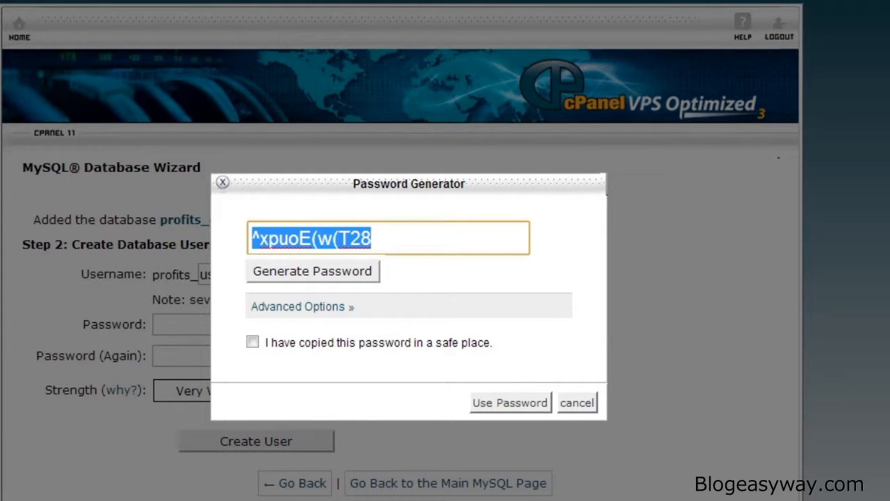
Step: Switch to Notepad and note the database name profits_db and the username profits_user under their labels
{"action": "mouse_move", "coordinate": [147, 500]}
{"action": "left_click", "coordinate": [249, 468]}
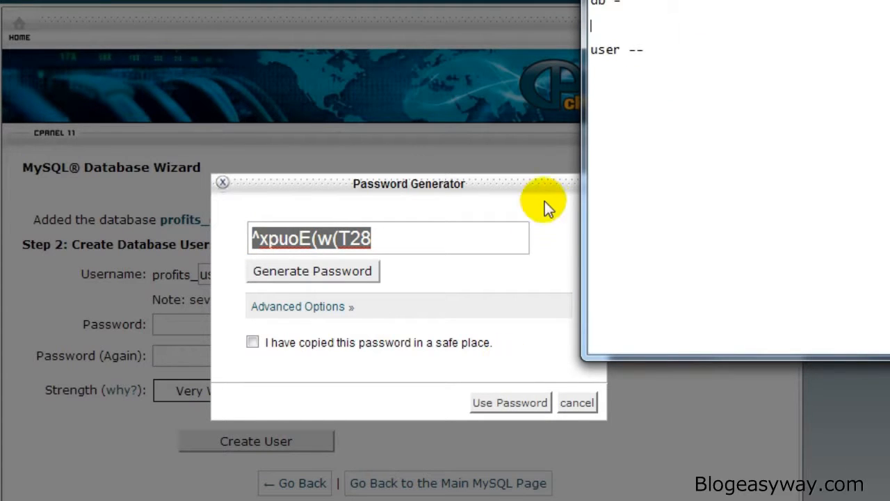
{"action": "left_click", "coordinate": [617, 24]}
{"action": "type", "text": "db"}
{"action": "left_click_drag", "start_coordinate": [618, 25], "coordinate": [579, 22]}
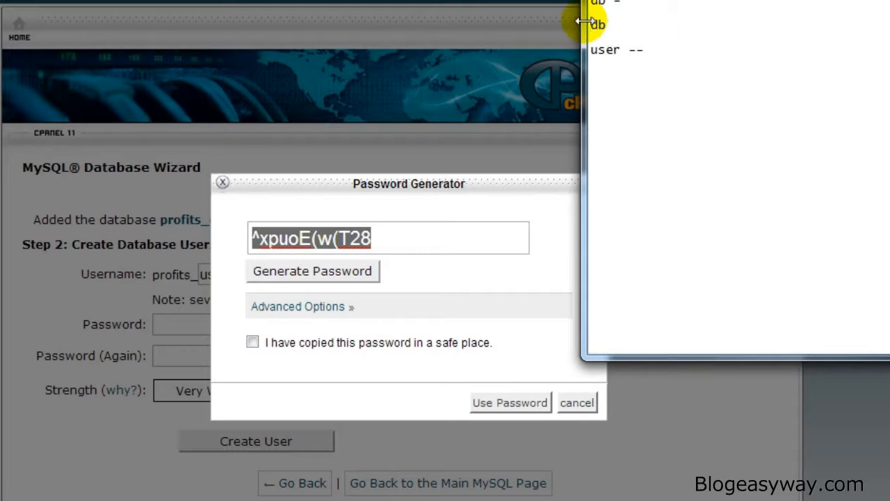
{"action": "type", "text": "profits_"}
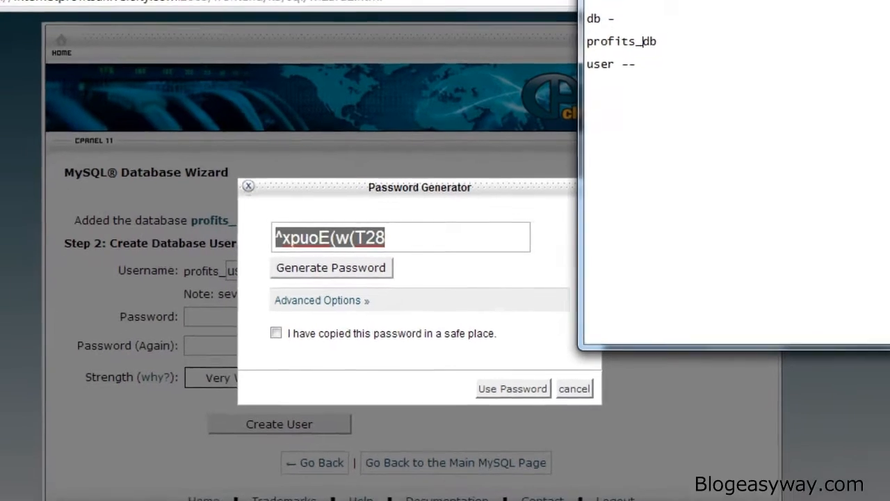
{"action": "key", "text": "Down"}
{"action": "key", "text": "Down"}
{"action": "key", "text": "Down"}
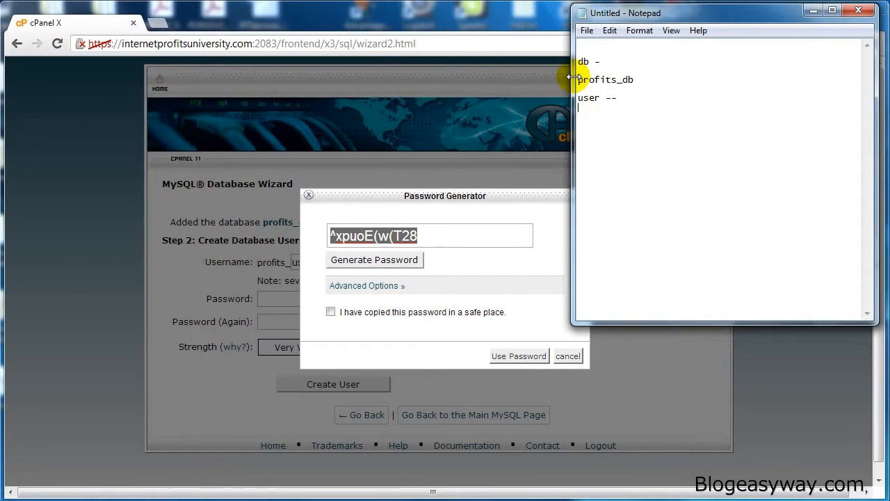
{"action": "type", "text": "pr"}
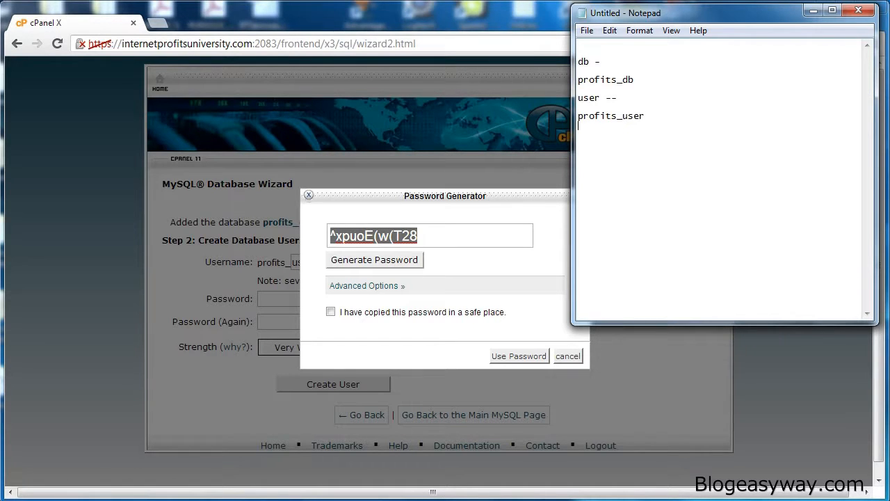
Step: Copy the generated password into the Notepad notes and use it as the database user's password
{"action": "left_click", "coordinate": [461, 234]}
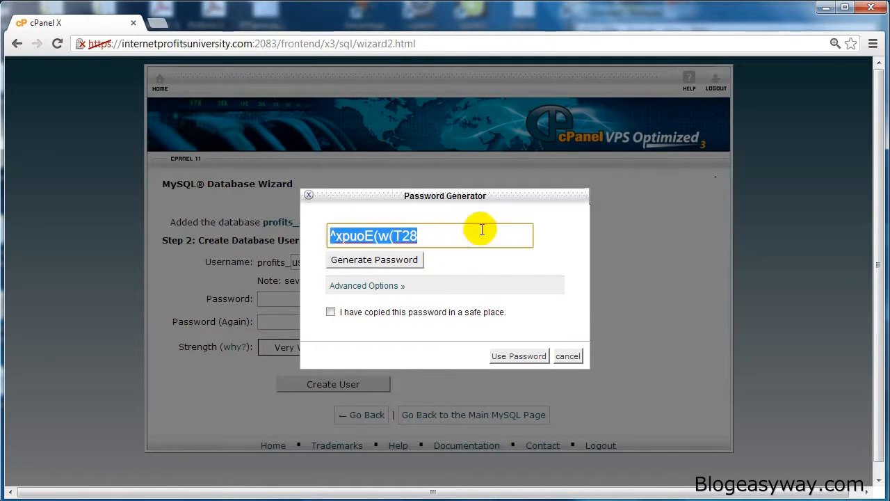
{"action": "key", "text": "ctrl+c"}
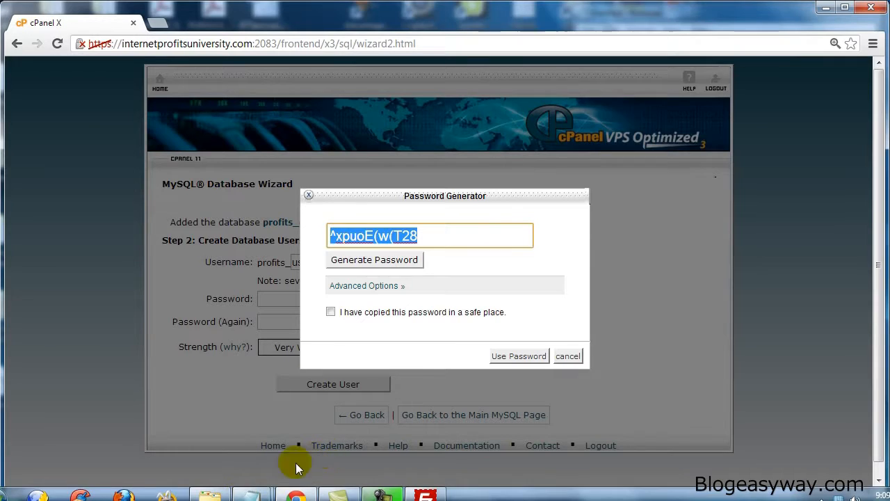
{"action": "left_click", "coordinate": [324, 487]}
{"action": "key", "text": "ctrl+v"}
{"action": "left_click", "coordinate": [428, 314]}
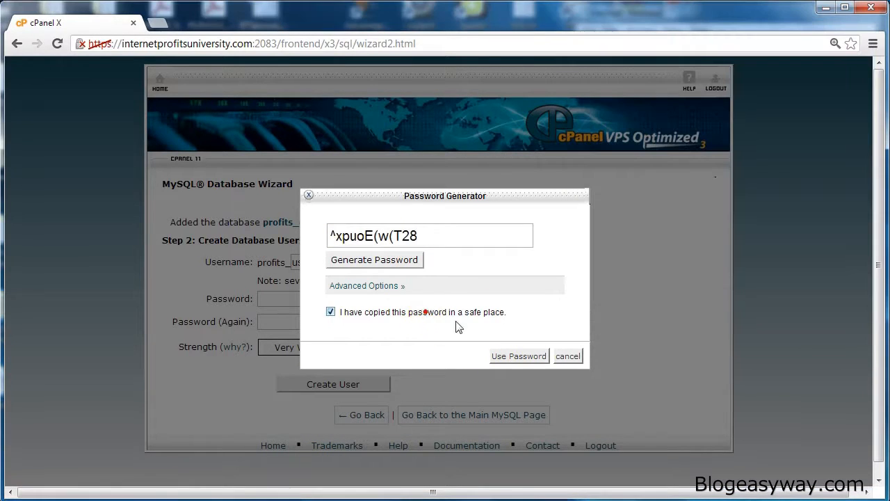
{"action": "left_click", "coordinate": [522, 358]}
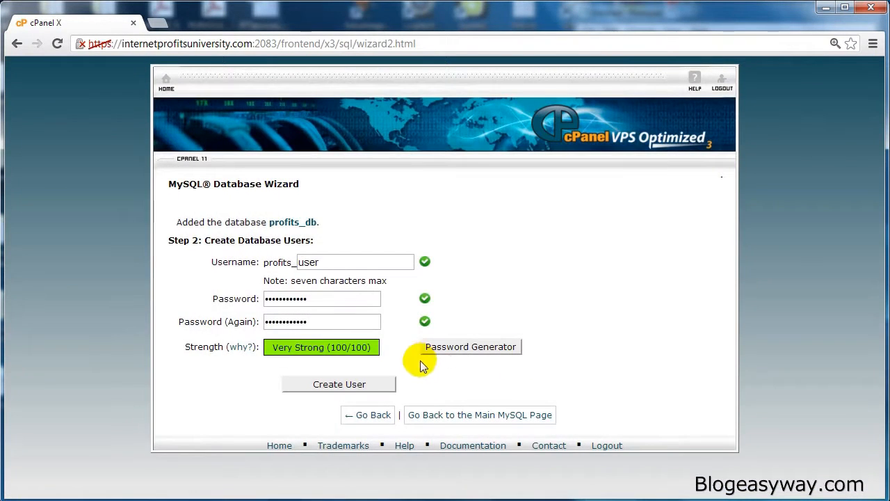
Step: Create the database user and grant it all privileges on the profits_db database
{"action": "left_click", "coordinate": [378, 385]}
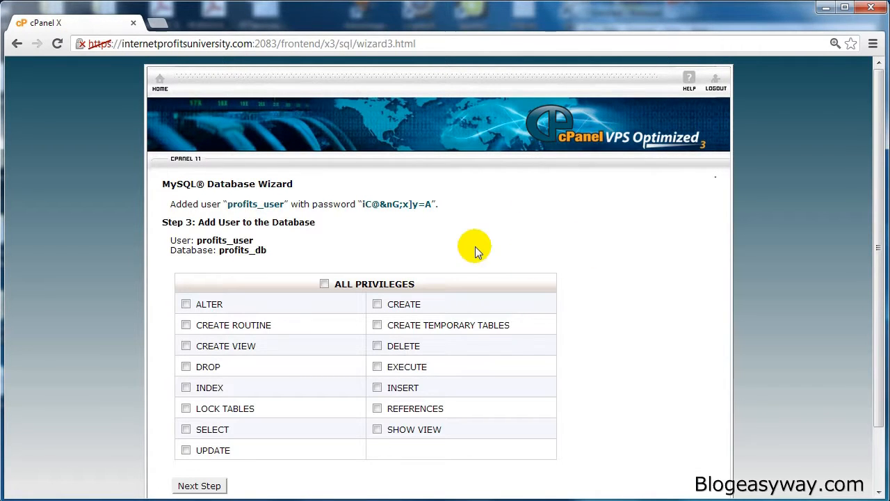
{"action": "left_click", "coordinate": [324, 284]}
{"action": "left_click", "coordinate": [207, 484]}
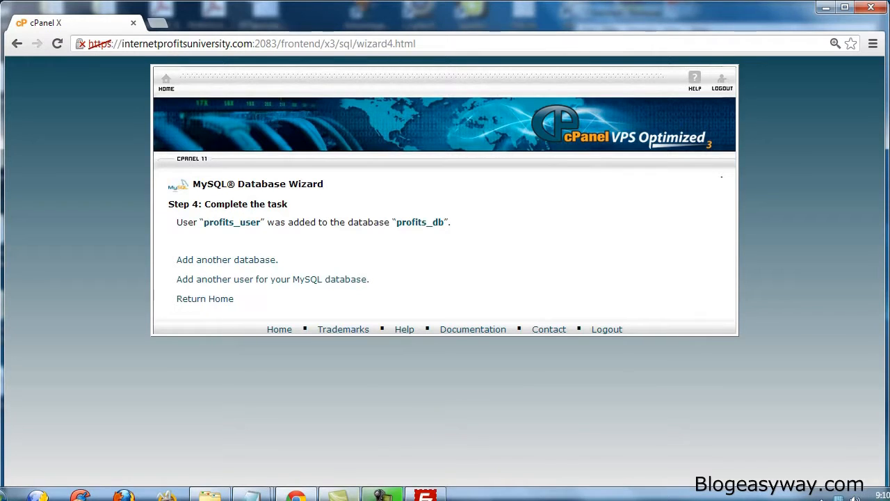
Step: Check the uploaded WordPress files in FileZilla's public_html folder, and open internetprofitsuniversity.com in a new browser tab
{"action": "left_click", "coordinate": [421, 494]}
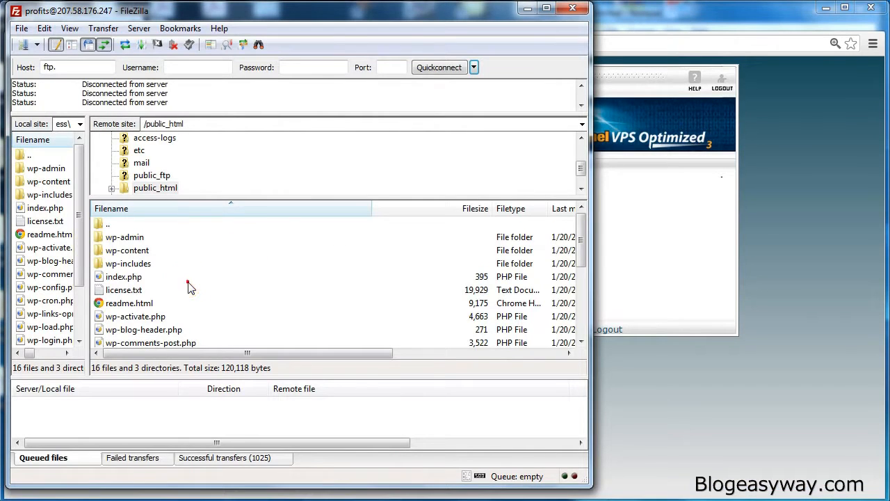
{"action": "left_click", "coordinate": [244, 276]}
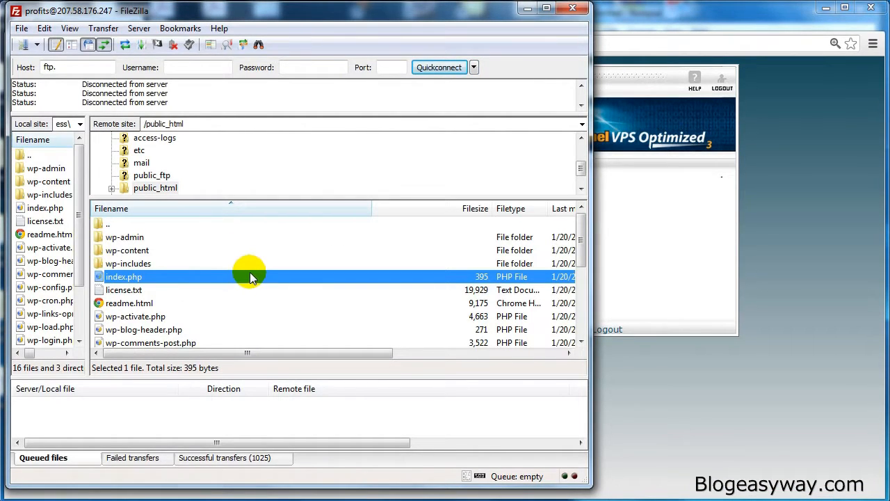
{"action": "left_click", "coordinate": [733, 41]}
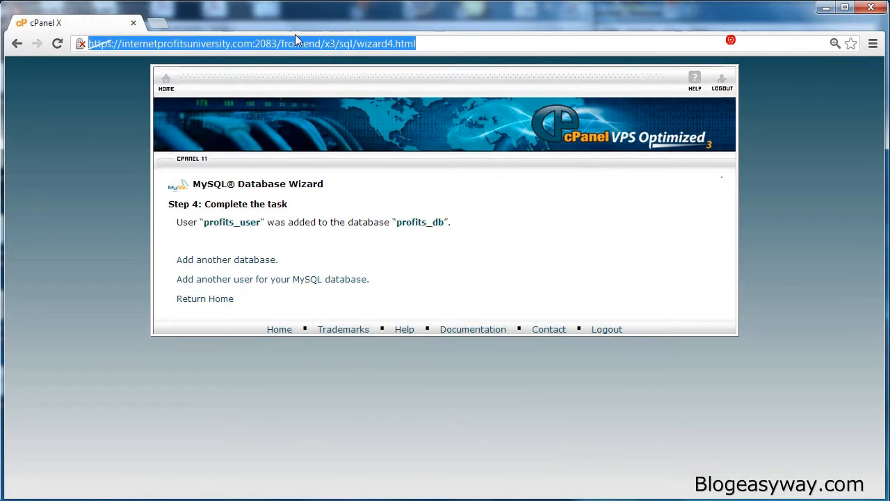
{"action": "left_click", "coordinate": [167, 45]}
{"action": "left_click_drag", "start_coordinate": [253, 44], "coordinate": [121, 43]}
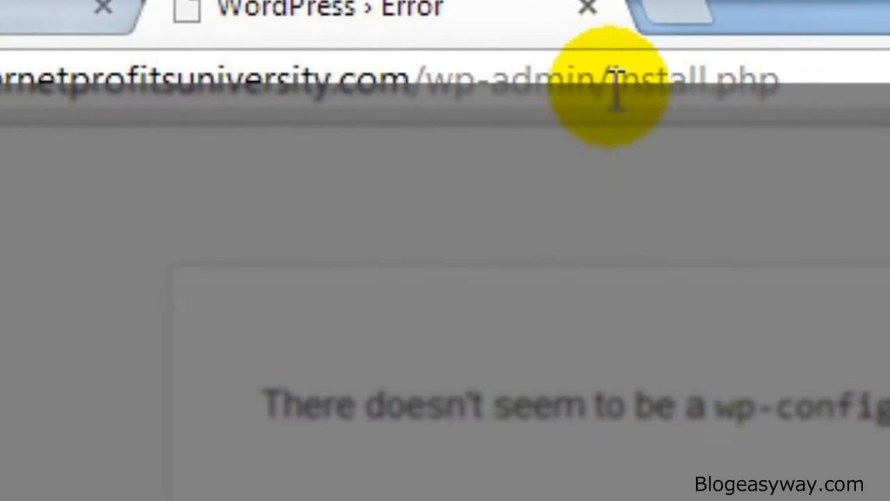
{"action": "left_click", "coordinate": [609, 87]}
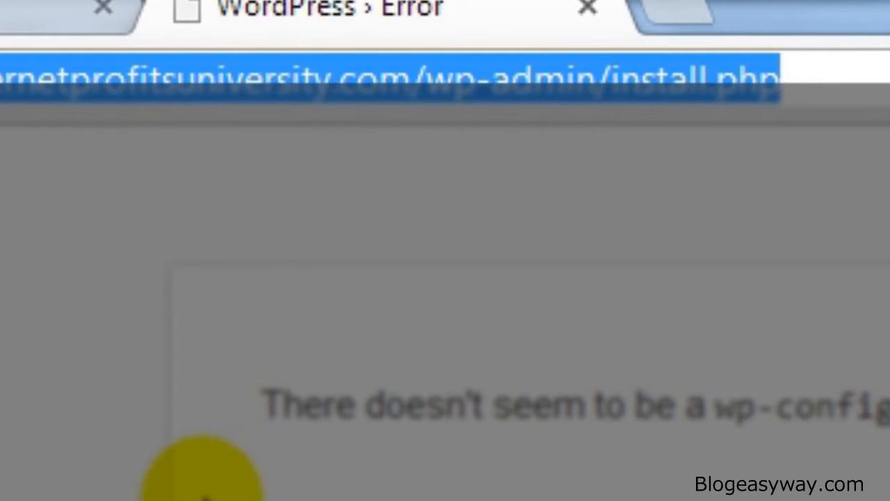
{"action": "left_click", "coordinate": [337, 388]}
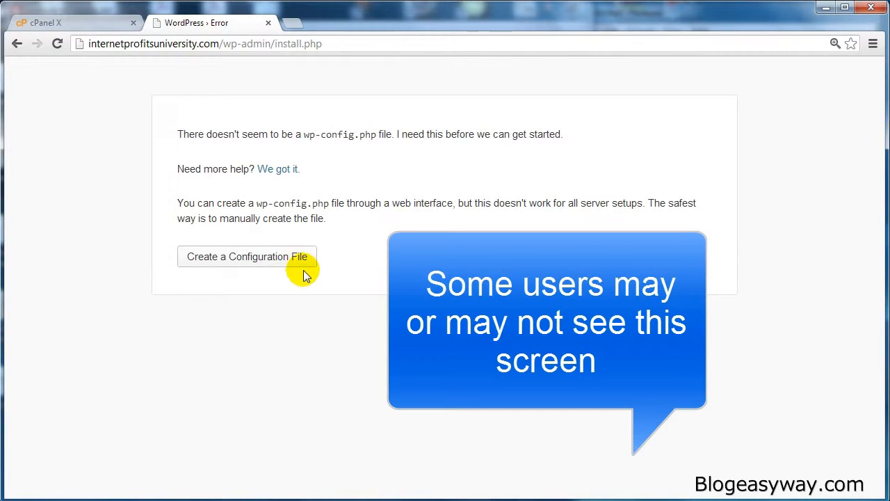
Step: Start creating the WordPress configuration file and set its database name to profits_db, copied from the Notepad notes
{"action": "left_click", "coordinate": [250, 258]}
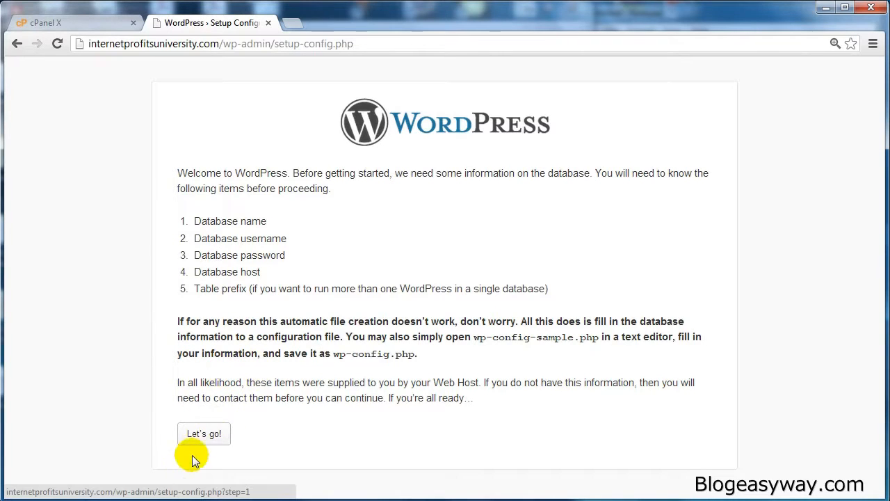
{"action": "left_click", "coordinate": [217, 433]}
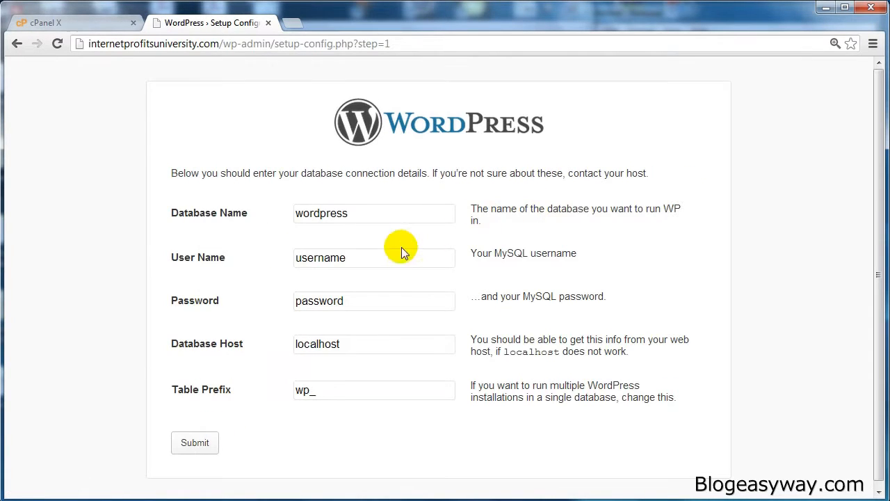
{"action": "mouse_move", "coordinate": [282, 495]}
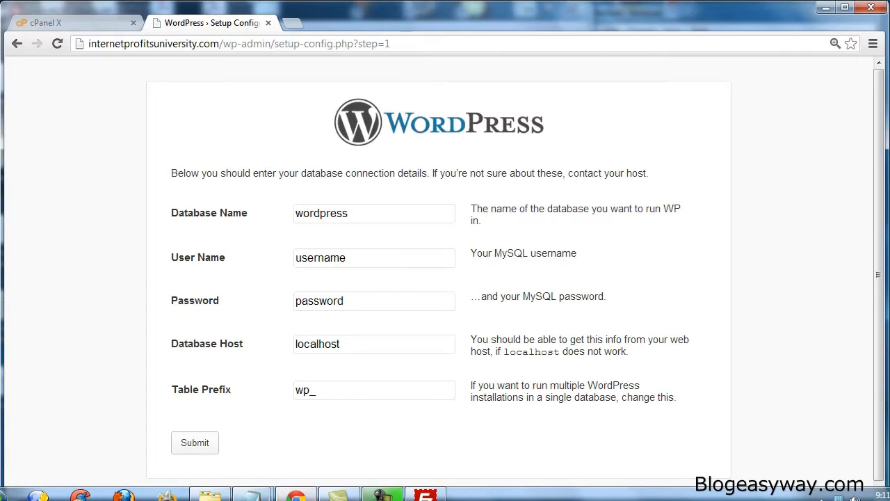
{"action": "mouse_move", "coordinate": [252, 495]}
{"action": "left_click", "coordinate": [339, 420]}
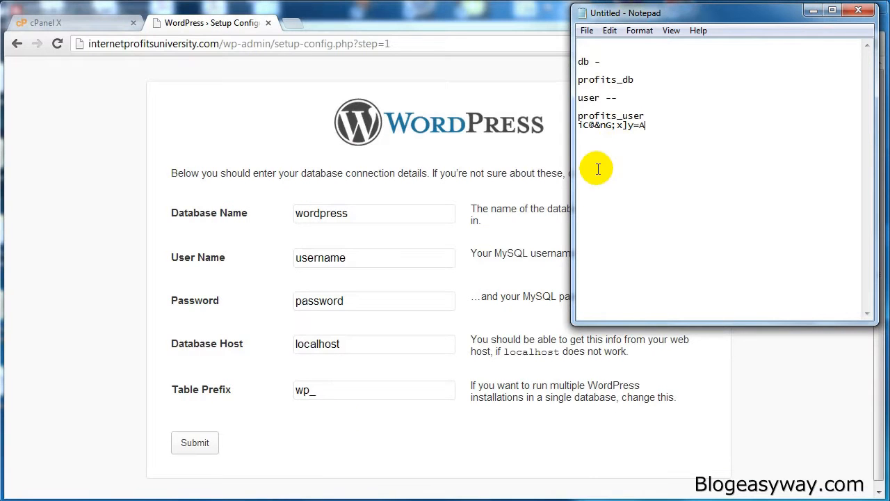
{"action": "left_click_drag", "start_coordinate": [635, 80], "coordinate": [579, 80]}
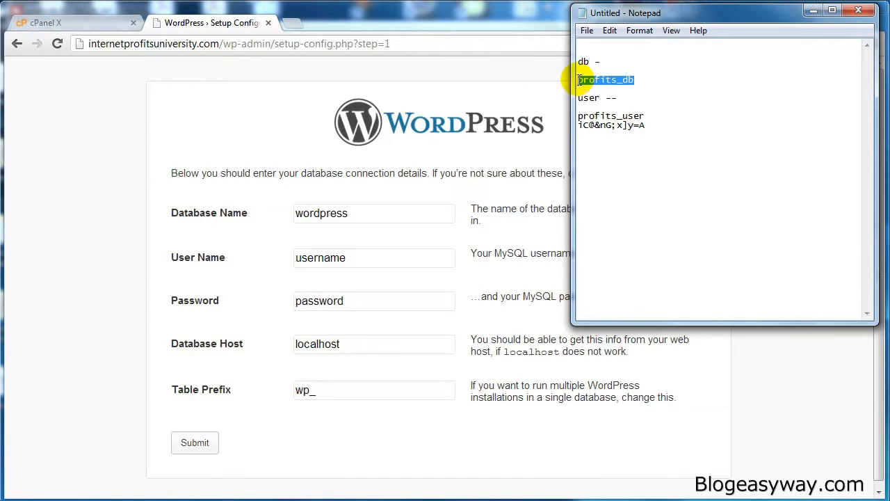
{"action": "left_click", "coordinate": [357, 213]}
{"action": "double_click", "coordinate": [357, 212]}
{"action": "key", "text": "ctrl+v"}
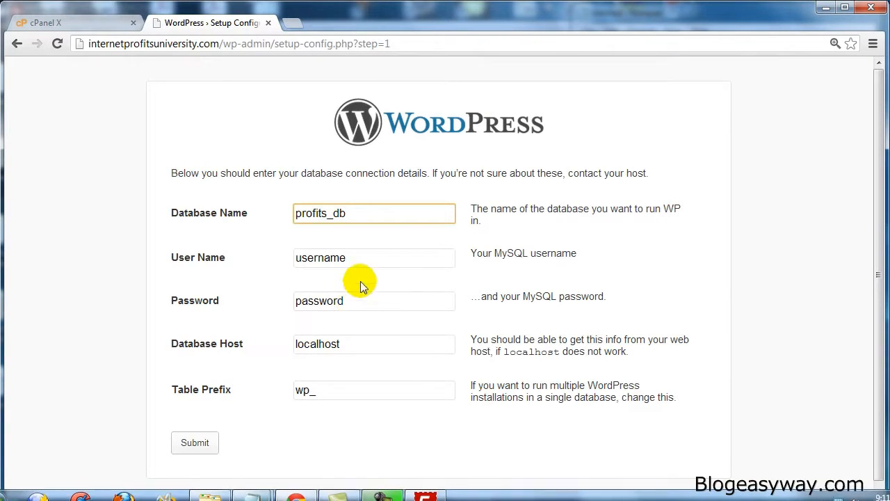
Step: Set the MySQL username in the WordPress database details to profits_user
{"action": "double_click", "coordinate": [362, 257]}
{"action": "key", "text": "ctrl+v"}
{"action": "left_click_drag", "start_coordinate": [336, 257], "coordinate": [350, 257]}
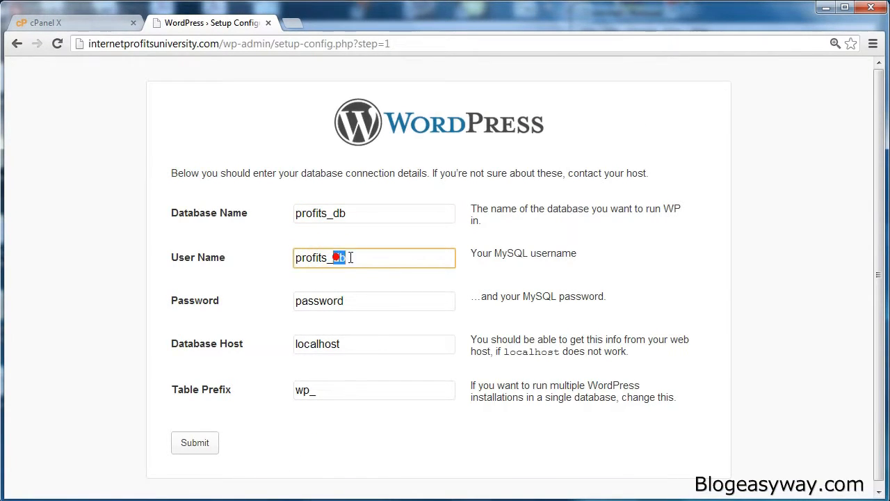
{"action": "type", "text": "user"}
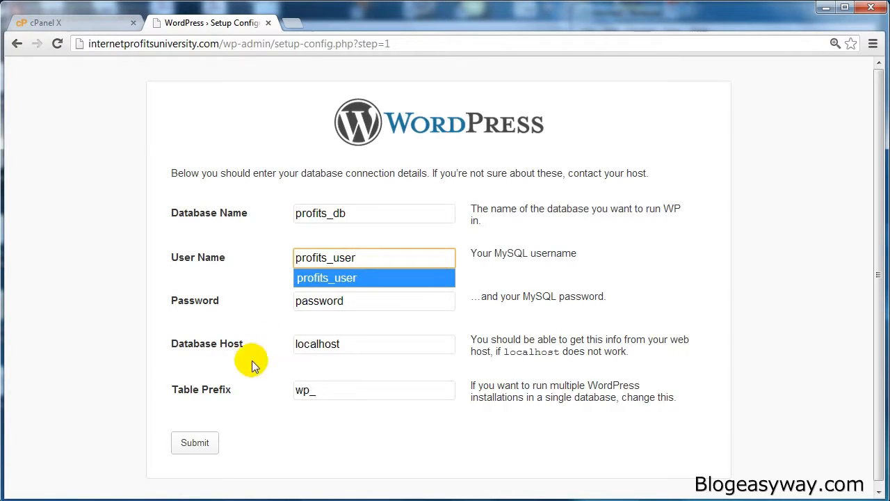
Step: Copy the database password from the Notepad notes into the Password field of the WordPress database details
{"action": "mouse_move", "coordinate": [243, 494]}
{"action": "left_click", "coordinate": [324, 472]}
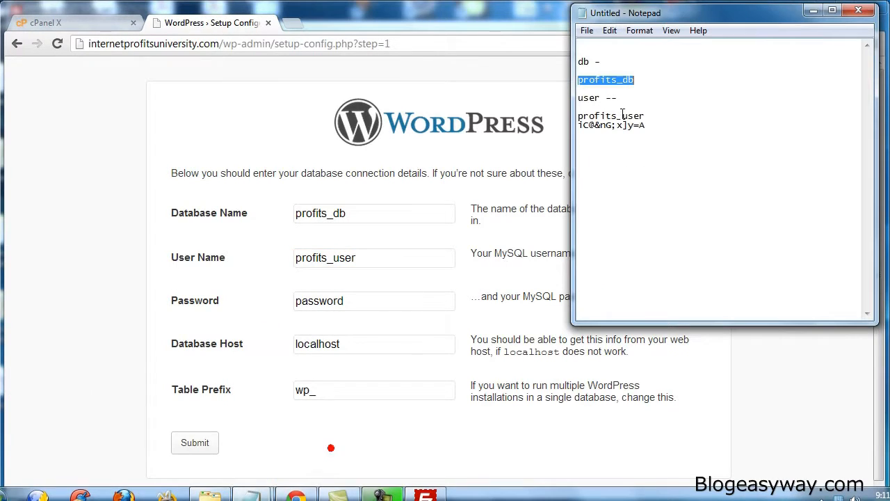
{"action": "left_click_drag", "start_coordinate": [654, 125], "coordinate": [572, 125]}
{"action": "key", "text": "ctrl+c"}
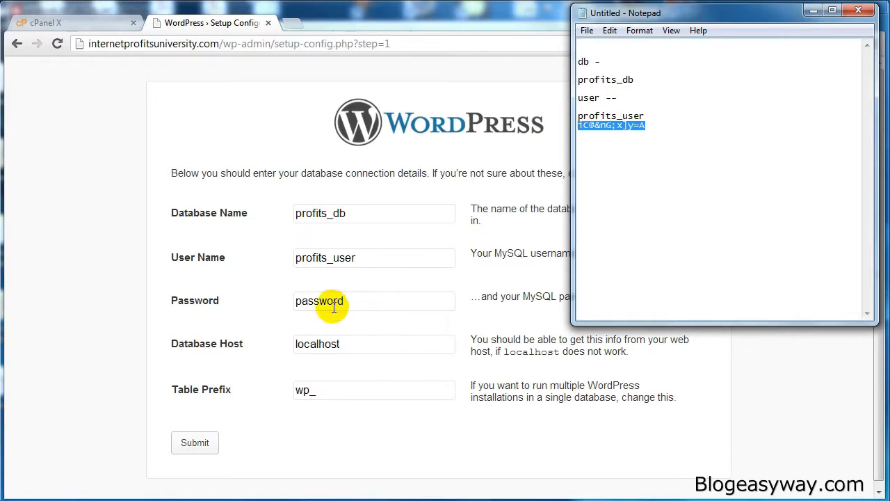
{"action": "double_click", "coordinate": [326, 301]}
{"action": "key", "text": "ctrl+v"}
Step: Keep localhost as the database host and wp_ as the table prefix, and submit the connection details
{"action": "left_click", "coordinate": [387, 340]}
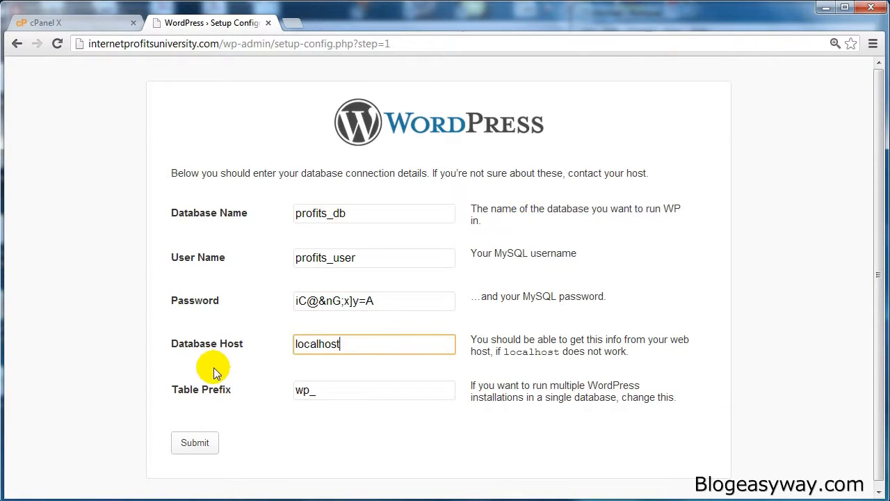
{"action": "left_click", "coordinate": [345, 393]}
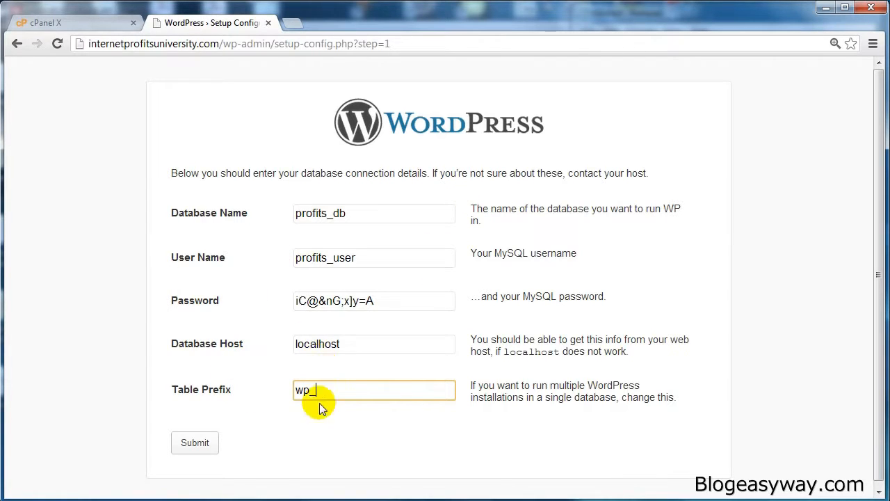
{"action": "left_click", "coordinate": [196, 444]}
Step: Copy the entire generated wp-config.php text from the WordPress setup page
{"action": "scroll", "coordinate": [155, 318], "scroll_direction": "down", "scroll_amount": 1}
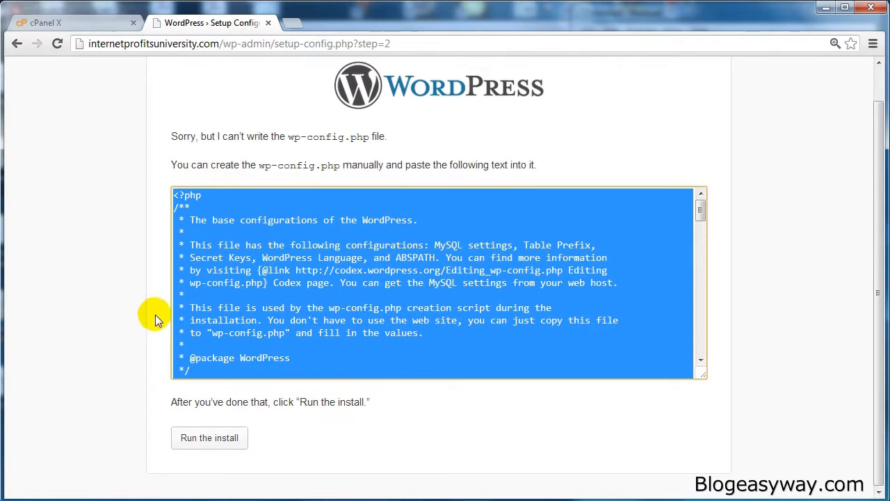
{"action": "left_click", "coordinate": [286, 255]}
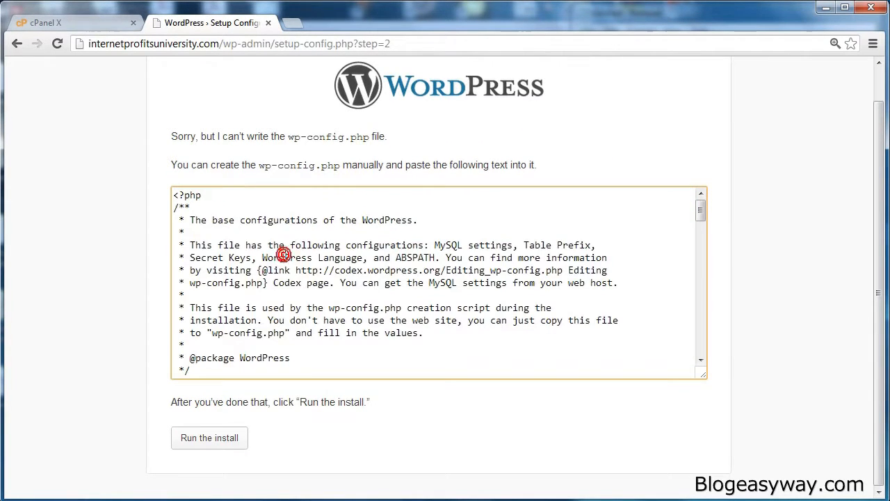
{"action": "key", "text": "ctrl+a"}
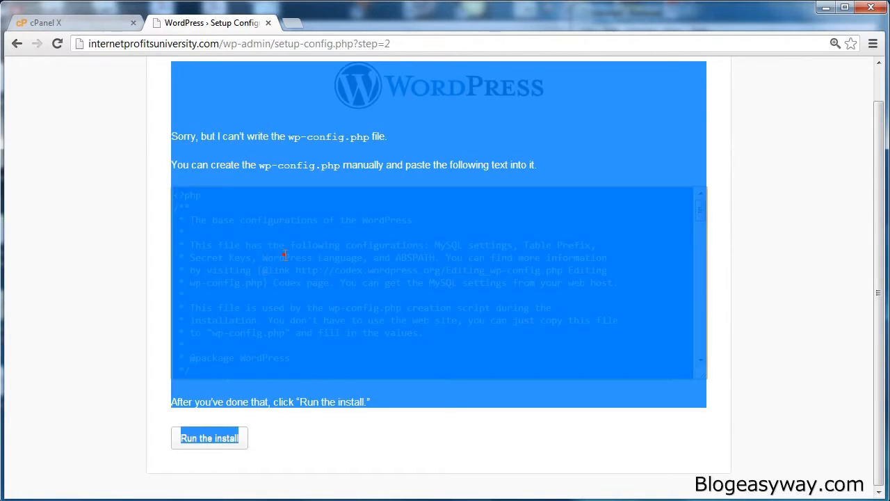
{"action": "left_click", "coordinate": [285, 254]}
{"action": "mouse_move", "coordinate": [174, 192]}
{"action": "left_mouse_down"}
{"action": "mouse_move", "coordinate": [208, 495]}
{"action": "mouse_move", "coordinate": [223, 500]}
{"action": "left_mouse_up"}
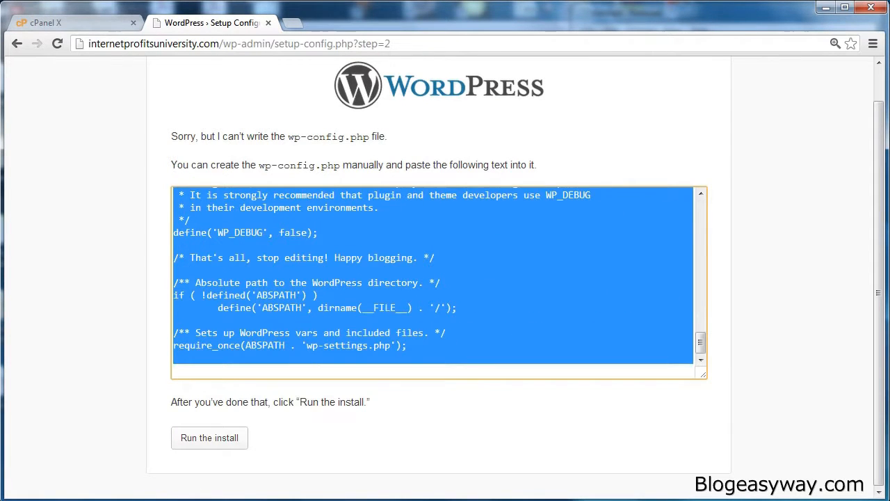
{"action": "right_click", "coordinate": [407, 256]}
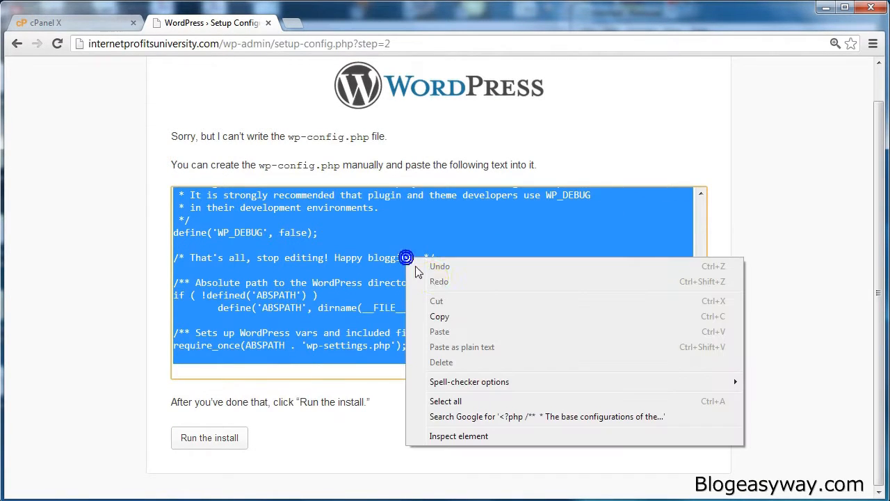
{"action": "left_click", "coordinate": [441, 315]}
{"action": "left_click", "coordinate": [159, 254]}
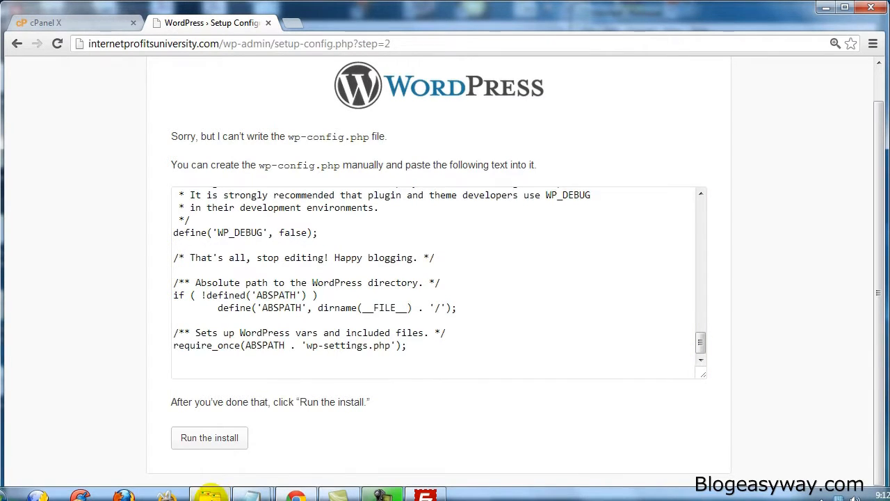
Step: Rename wp-config.php in the local wordpress folder as wp-config-sample.php
{"action": "left_click", "coordinate": [211, 495]}
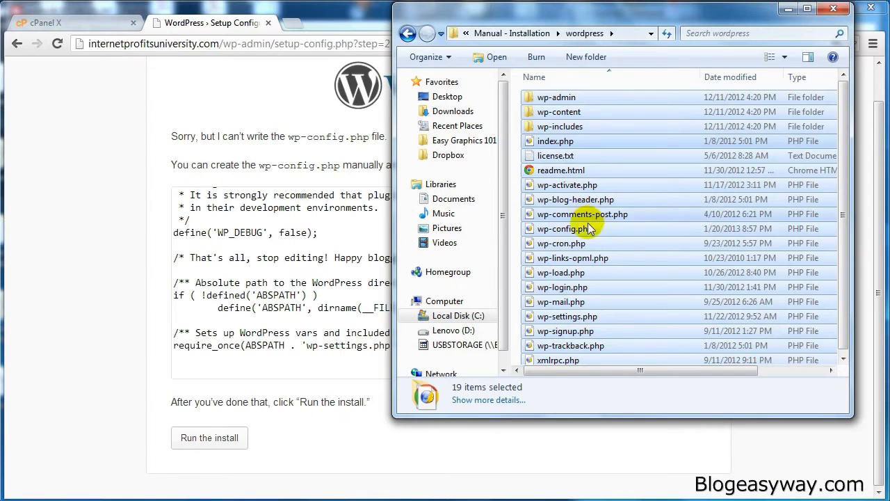
{"action": "left_click", "coordinate": [581, 229]}
{"action": "left_click", "coordinate": [581, 229]}
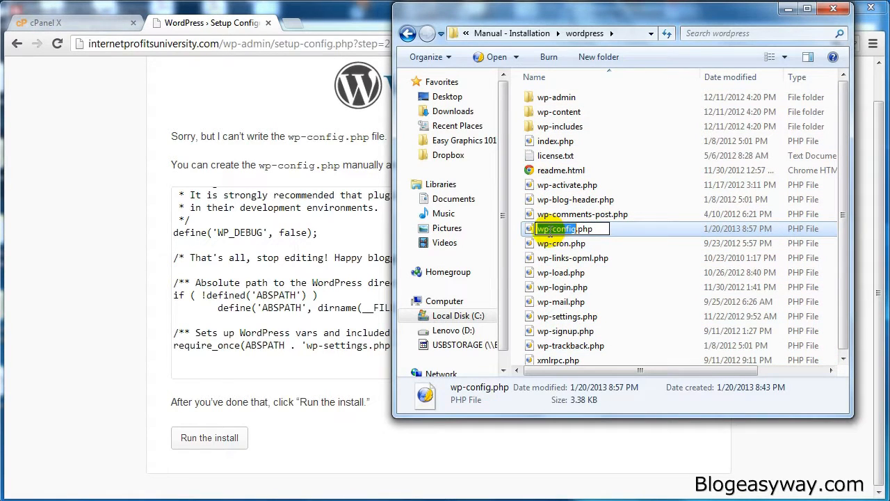
{"action": "left_click", "coordinate": [575, 230]}
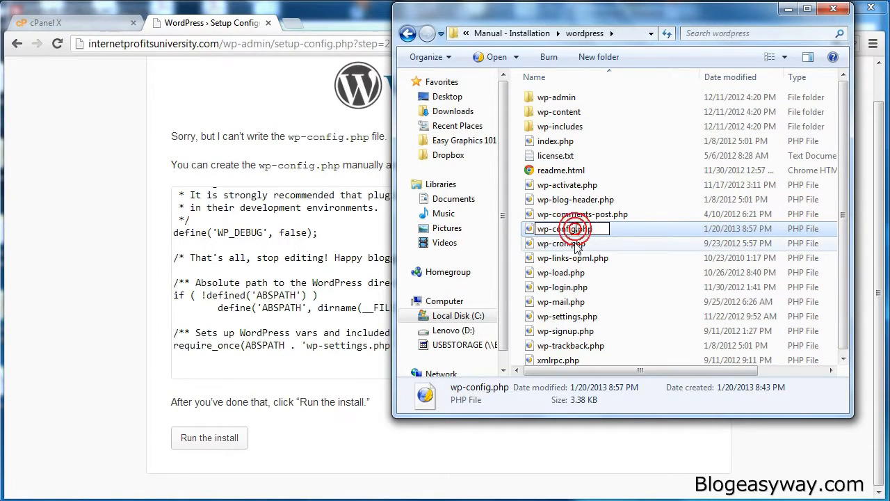
{"action": "type", "text": "-sample"}
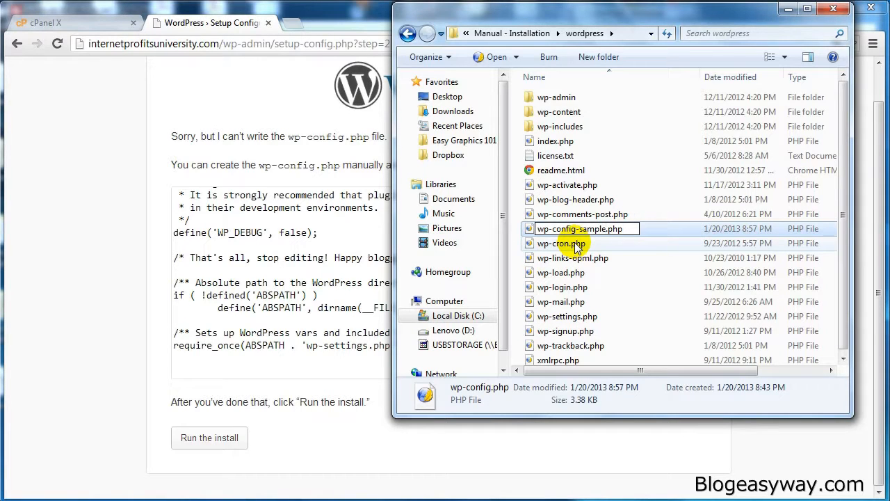
{"action": "key", "text": "Return"}
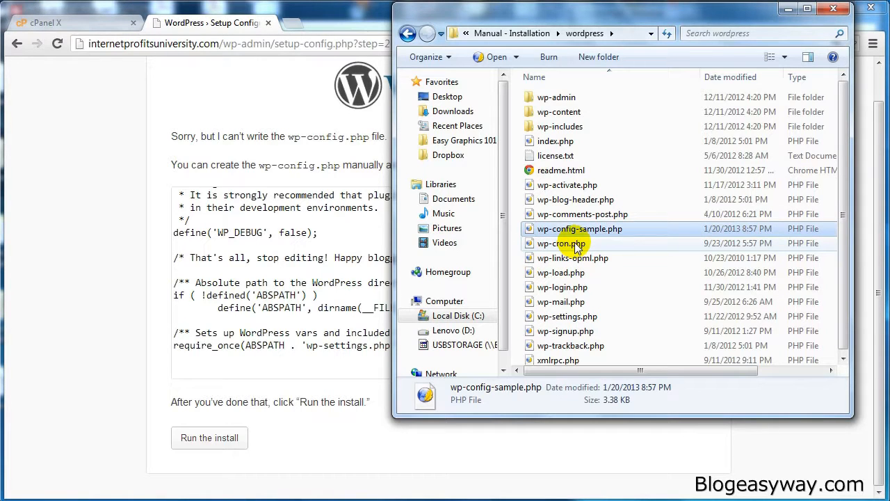
Step: Rename wp-config-sample.php in the local wordpress folder as wp-config.php
{"action": "right_click", "coordinate": [566, 233]}
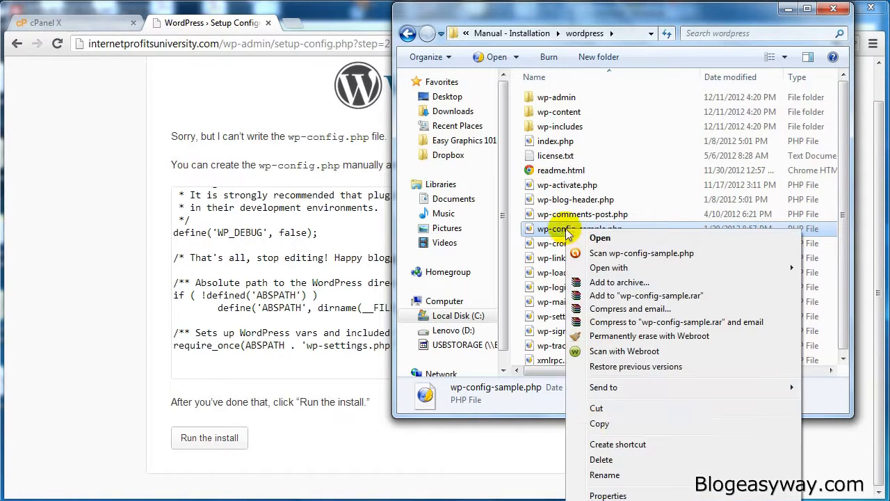
{"action": "left_click", "coordinate": [602, 476]}
{"action": "left_click", "coordinate": [607, 228]}
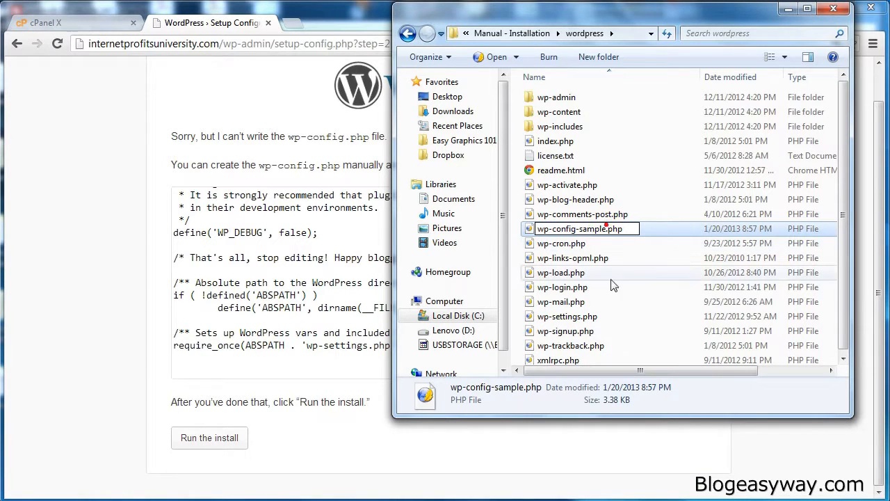
{"action": "key", "text": "BackSpace"}
{"action": "key", "text": "BackSpace"}
{"action": "key", "text": "BackSpace"}
{"action": "key", "text": "BackSpace"}
{"action": "key", "text": "BackSpace"}
{"action": "key", "text": "BackSpace"}
{"action": "key", "text": "BackSpace"}
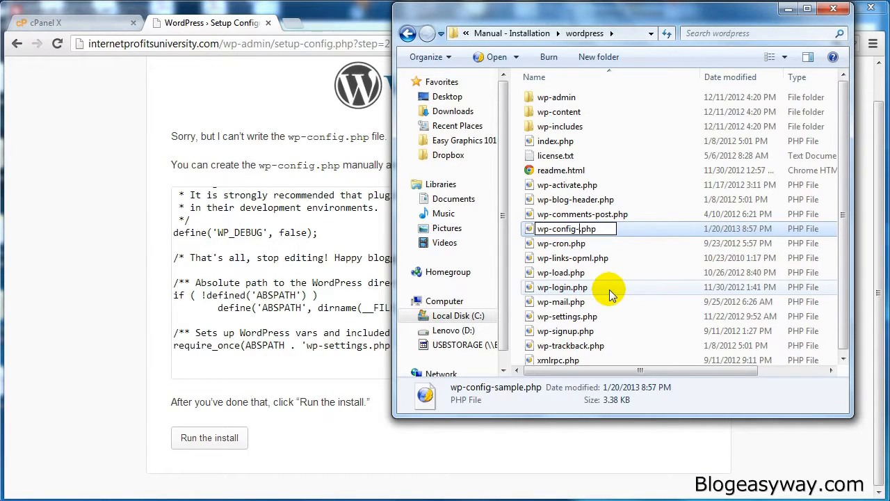
{"action": "key", "text": "Return"}
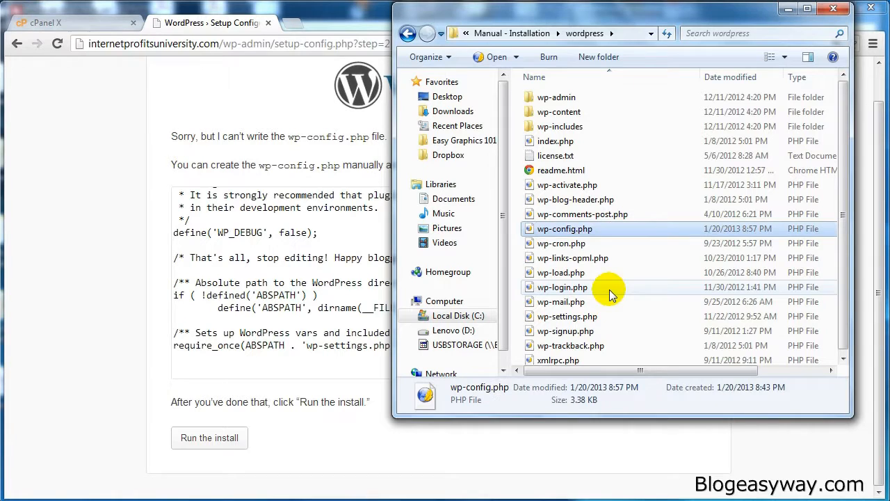
Step: Open the local wp-config.php in Notepad and delete all of its existing text
{"action": "right_click", "coordinate": [527, 232]}
{"action": "mouse_move", "coordinate": [567, 273]}
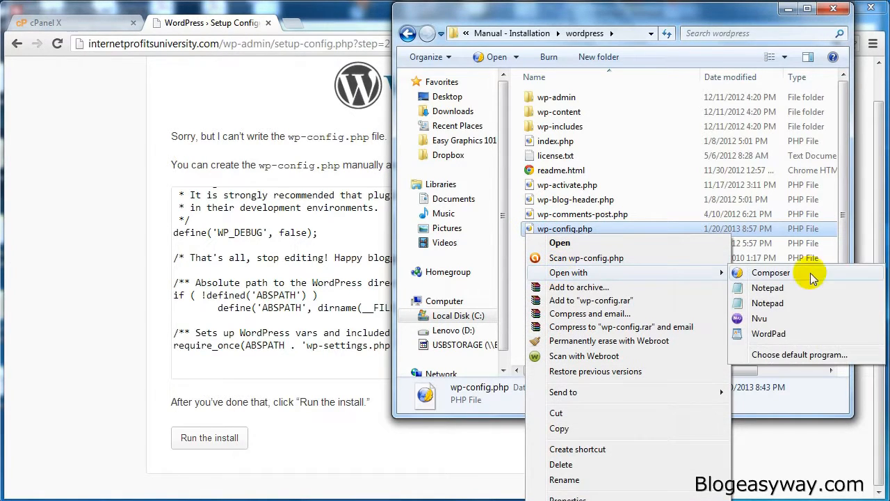
{"action": "left_click", "coordinate": [779, 290]}
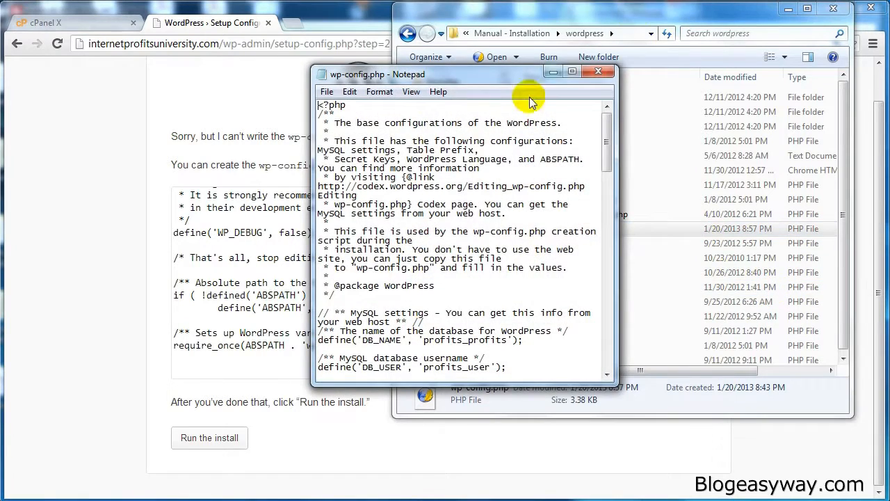
{"action": "left_click_drag", "start_coordinate": [472, 77], "coordinate": [573, 88]}
{"action": "left_click", "coordinate": [453, 91]}
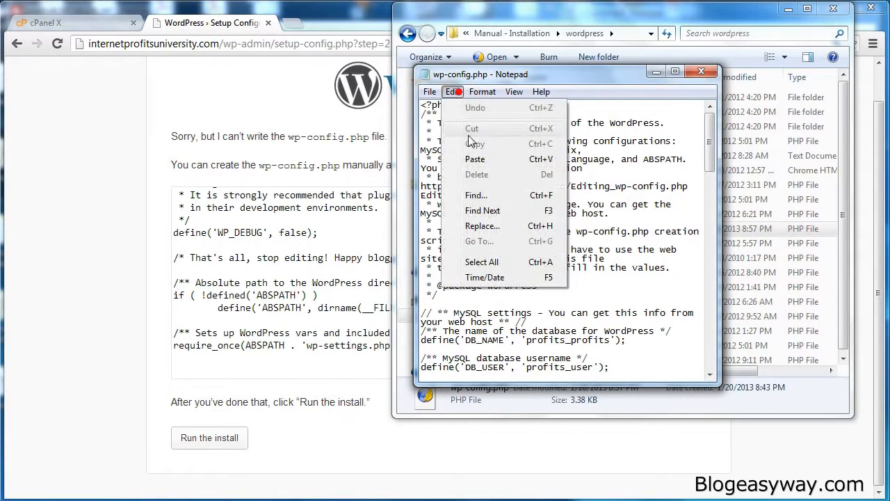
{"action": "left_click", "coordinate": [481, 261]}
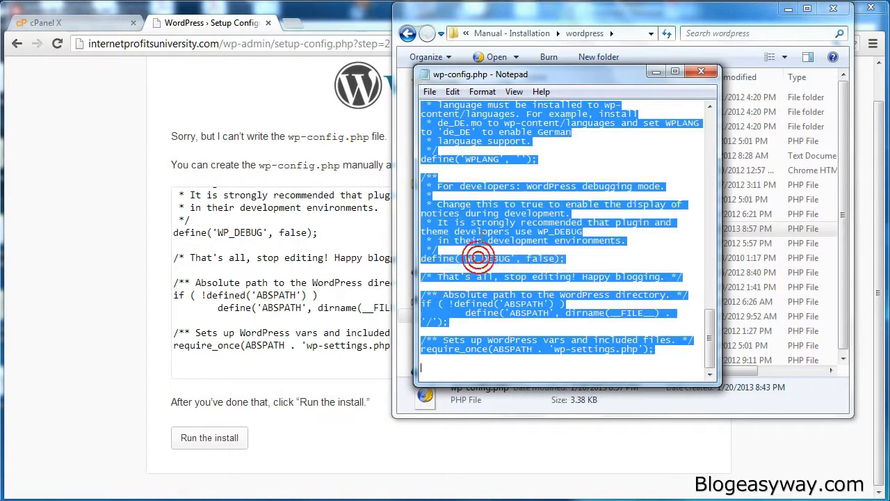
{"action": "key", "text": "Delete"}
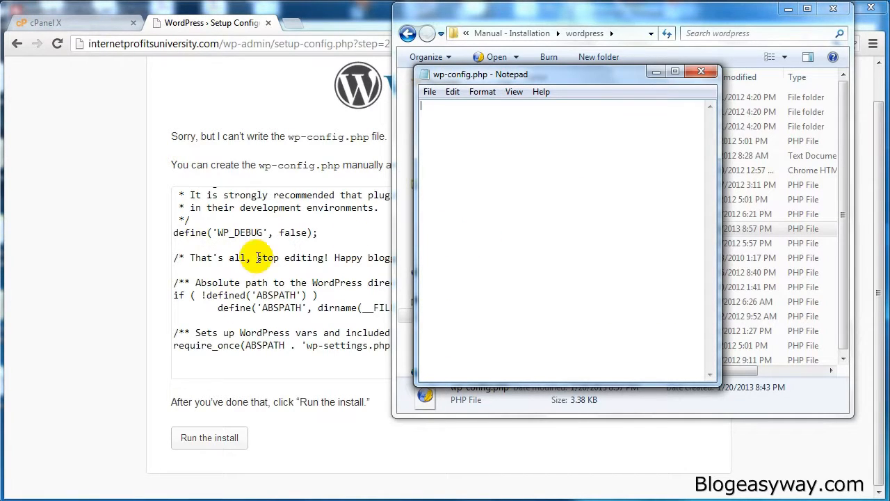
Step: Paste the copied configuration text into wp-config.php, and close the file with its changes saved
{"action": "left_click", "coordinate": [557, 208]}
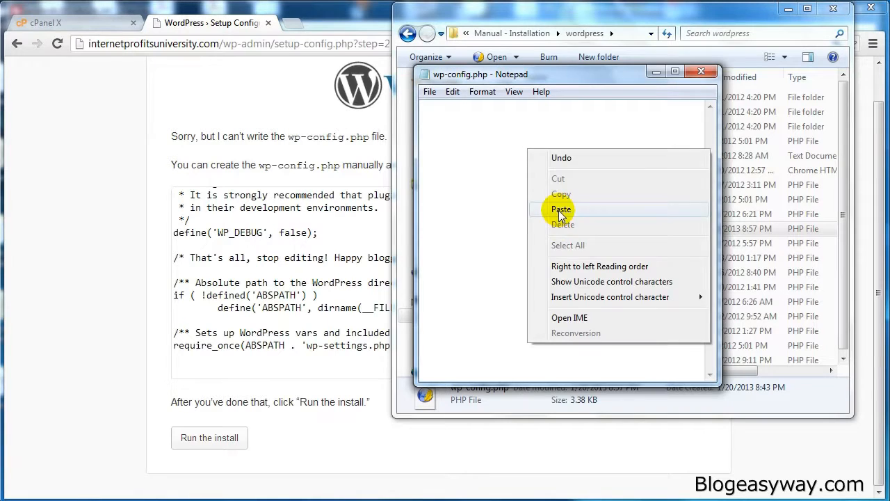
{"action": "left_click", "coordinate": [701, 72]}
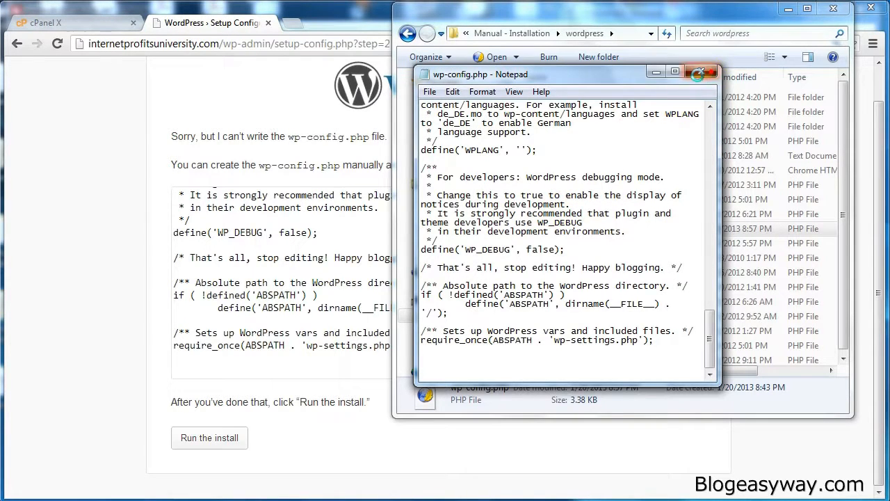
{"action": "left_click", "coordinate": [422, 276]}
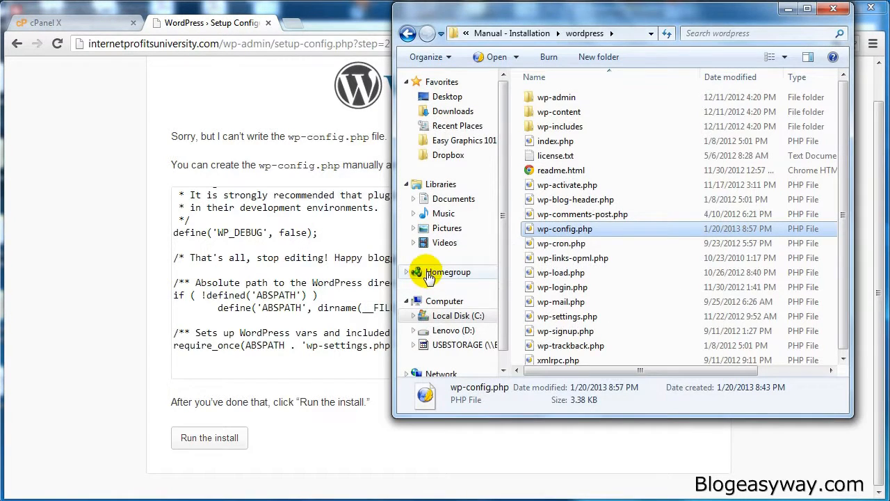
Step: Upload the edited wp-config.php to the public_html folder with FileZilla, and return to the WordPress setup page in the browser
{"action": "left_click_drag", "start_coordinate": [580, 235], "coordinate": [344, 312]}
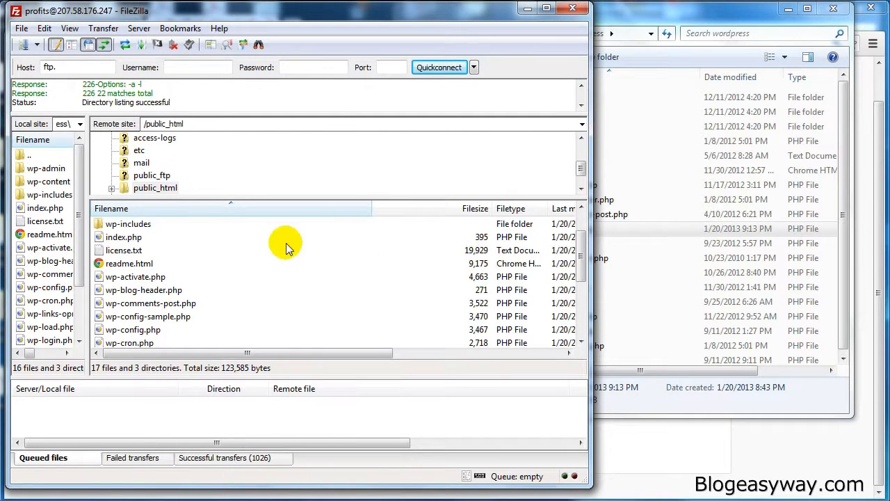
{"action": "left_click", "coordinate": [527, 10]}
{"action": "left_click", "coordinate": [133, 314]}
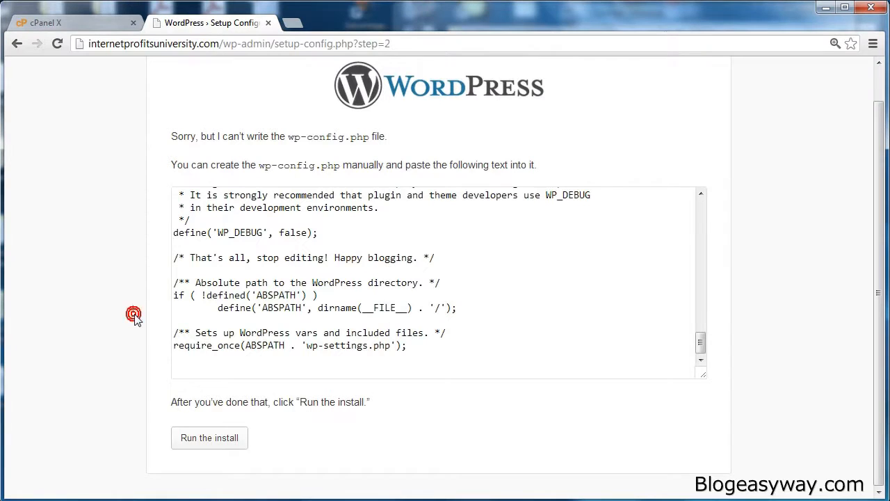
Step: Run the WordPress install and set the site title to Internet Video Tutorials
{"action": "left_click", "coordinate": [227, 438]}
{"action": "scroll", "coordinate": [135, 209], "scroll_direction": "down", "scroll_amount": 1}
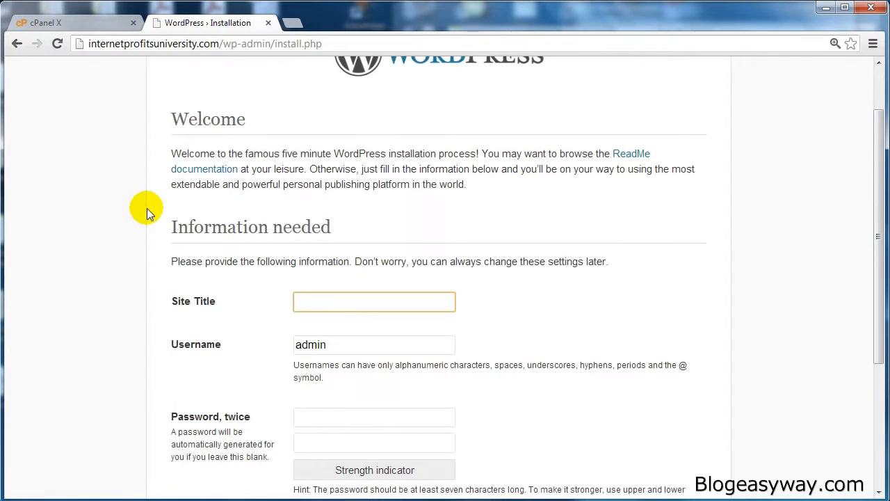
{"action": "scroll", "coordinate": [309, 184], "scroll_direction": "down", "scroll_amount": 1}
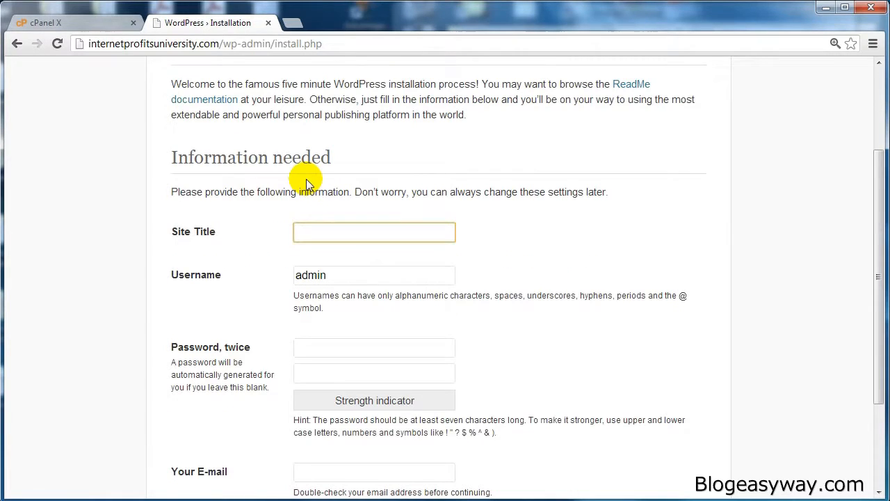
{"action": "scroll", "coordinate": [261, 209], "scroll_direction": "up", "scroll_amount": 2}
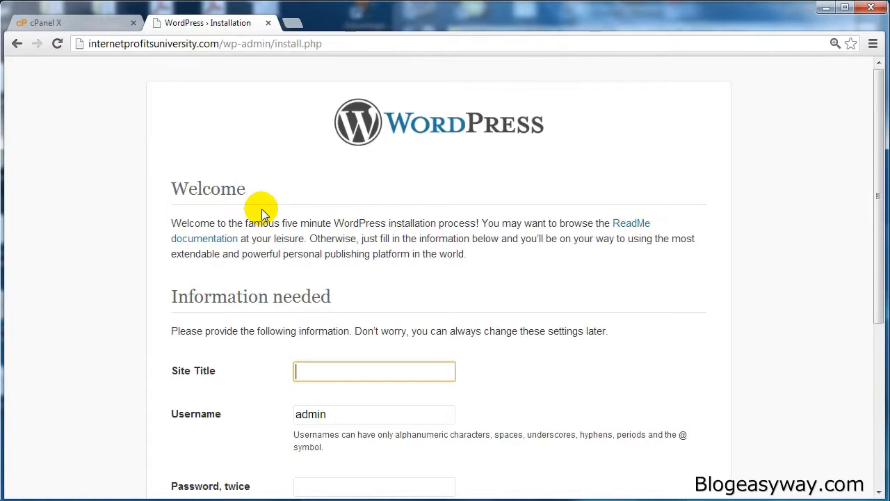
{"action": "scroll", "coordinate": [264, 214], "scroll_direction": "down", "scroll_amount": 2}
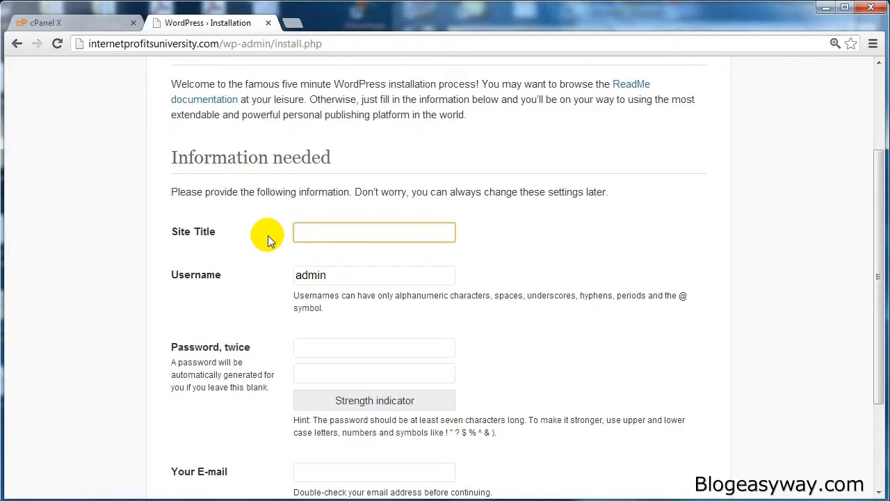
{"action": "type", "text": "I"}
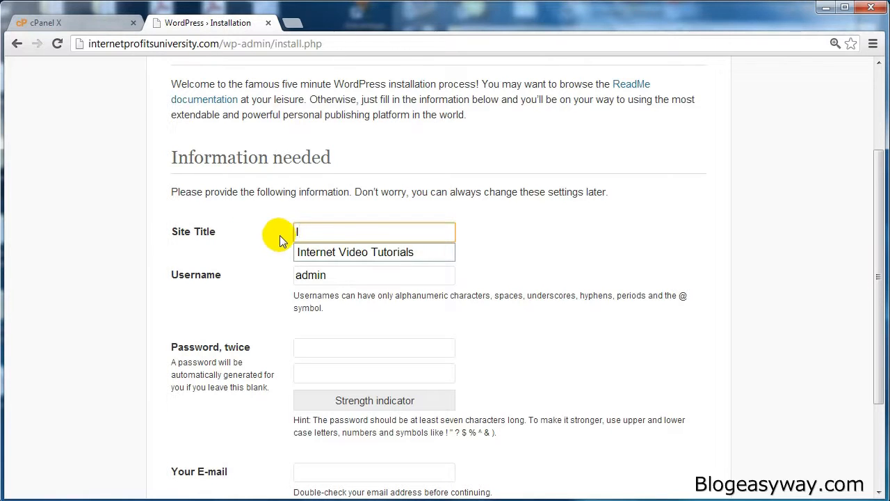
{"action": "left_click", "coordinate": [322, 252]}
Step: Set the WordPress administrator username to profits
{"action": "left_click", "coordinate": [333, 277]}
{"action": "scroll", "coordinate": [336, 278], "scroll_direction": "down", "scroll_amount": 1}
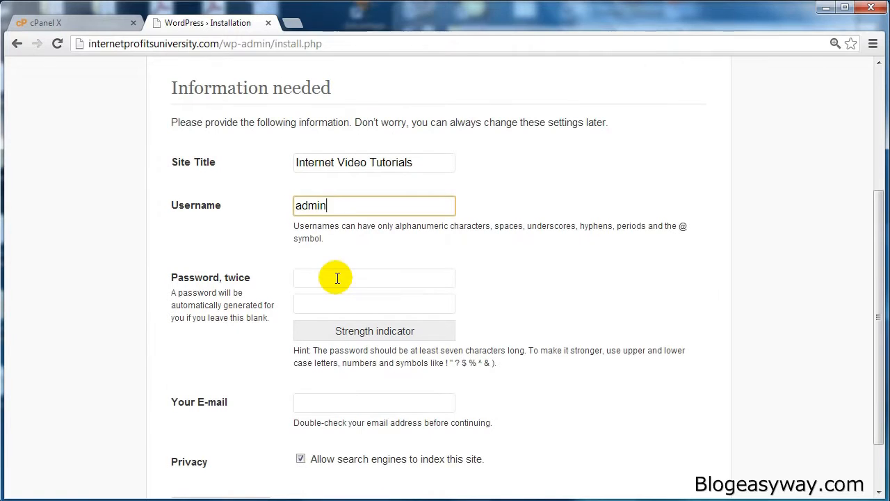
{"action": "key", "text": "ctrl+a"}
{"action": "type", "text": "profits"}
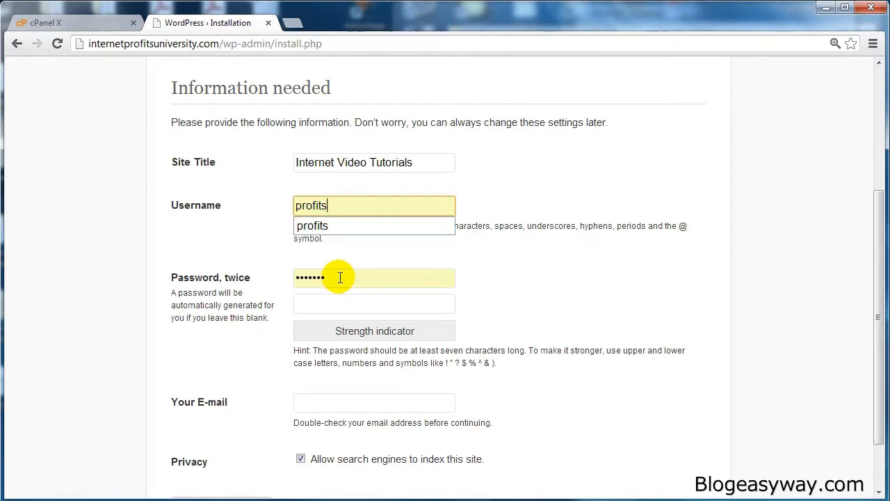
Step: Replace the autofilled administrator password, complete the password and e-mail fields, and install WordPress
{"action": "left_click", "coordinate": [339, 277]}
{"action": "scroll", "coordinate": [268, 292], "scroll_direction": "down", "scroll_amount": 1}
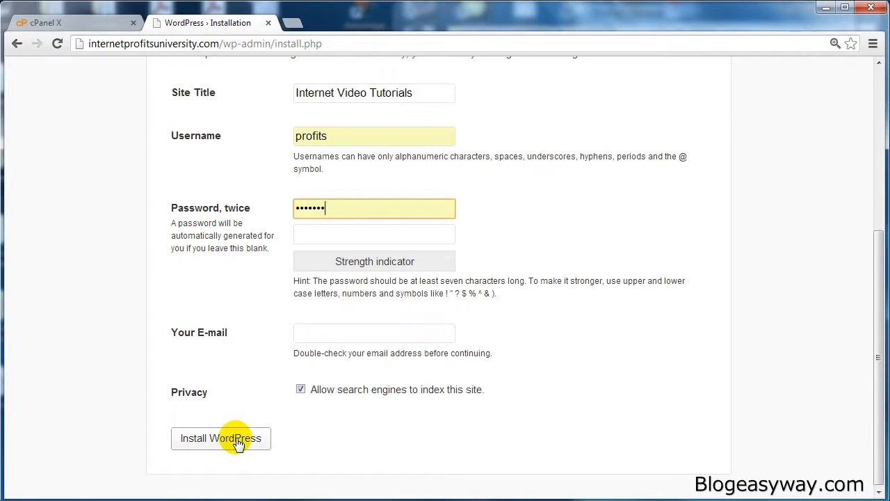
{"action": "key", "text": "ctrl+a"}
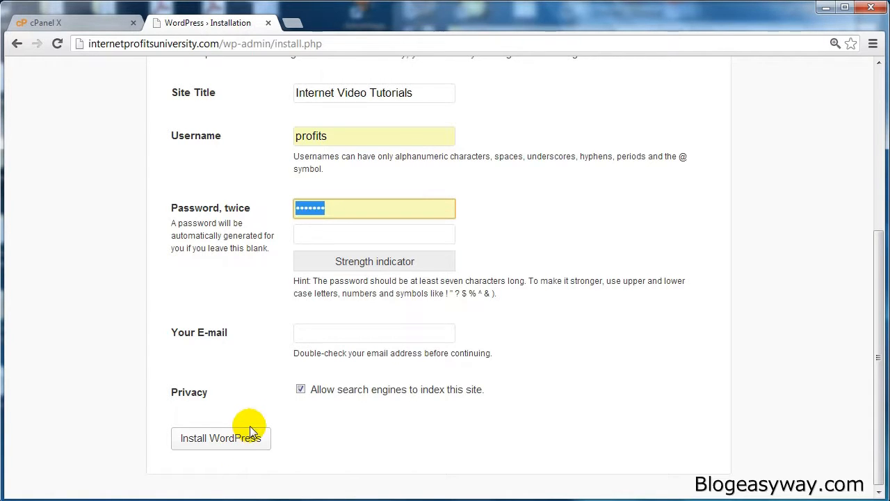
{"action": "type", "text": "p"}
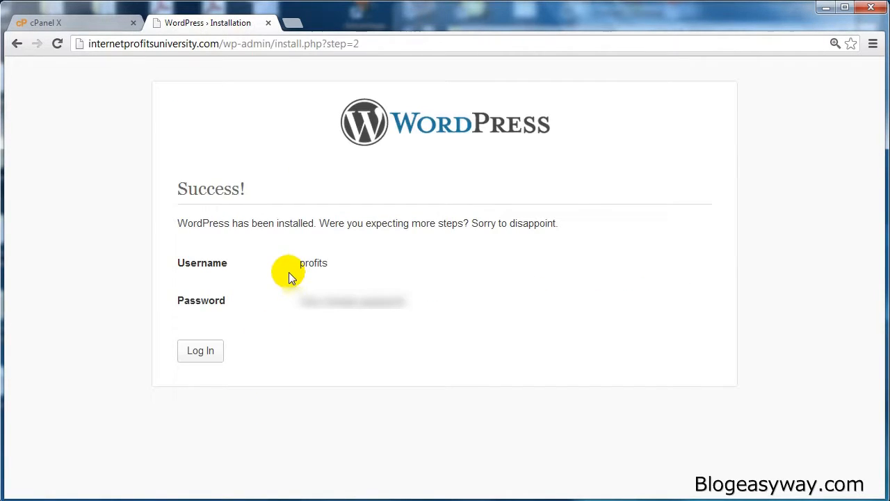
Step: Log in to the new WordPress site with the administrator username and account password to reach the Dashboard
{"action": "left_click", "coordinate": [205, 354]}
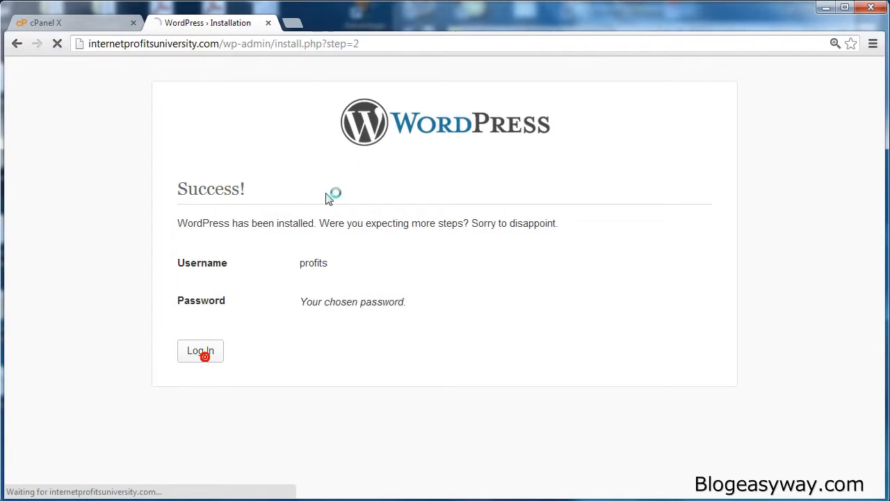
{"action": "left_click", "coordinate": [509, 318]}
{"action": "double_click", "coordinate": [509, 318]}
{"action": "type", "text": "•••••••"}
{"action": "left_click", "coordinate": [405, 346]}
{"action": "left_click", "coordinate": [534, 349]}
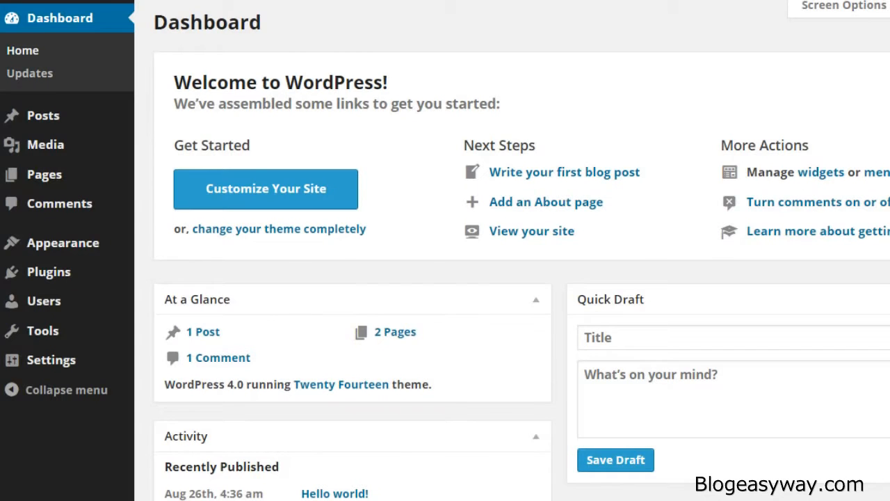